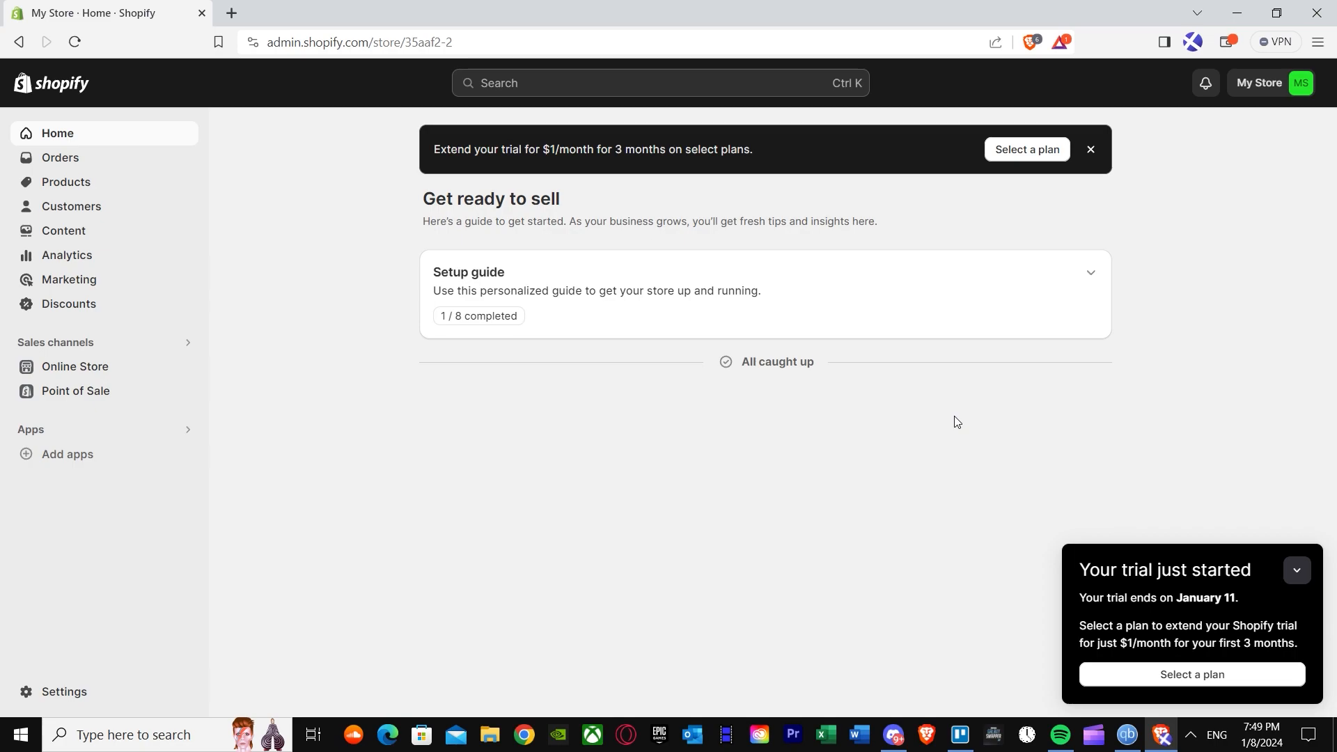
Open the online store's themes and look through the popular free themes.
{"action": "left_click", "coordinate": [61, 373]}
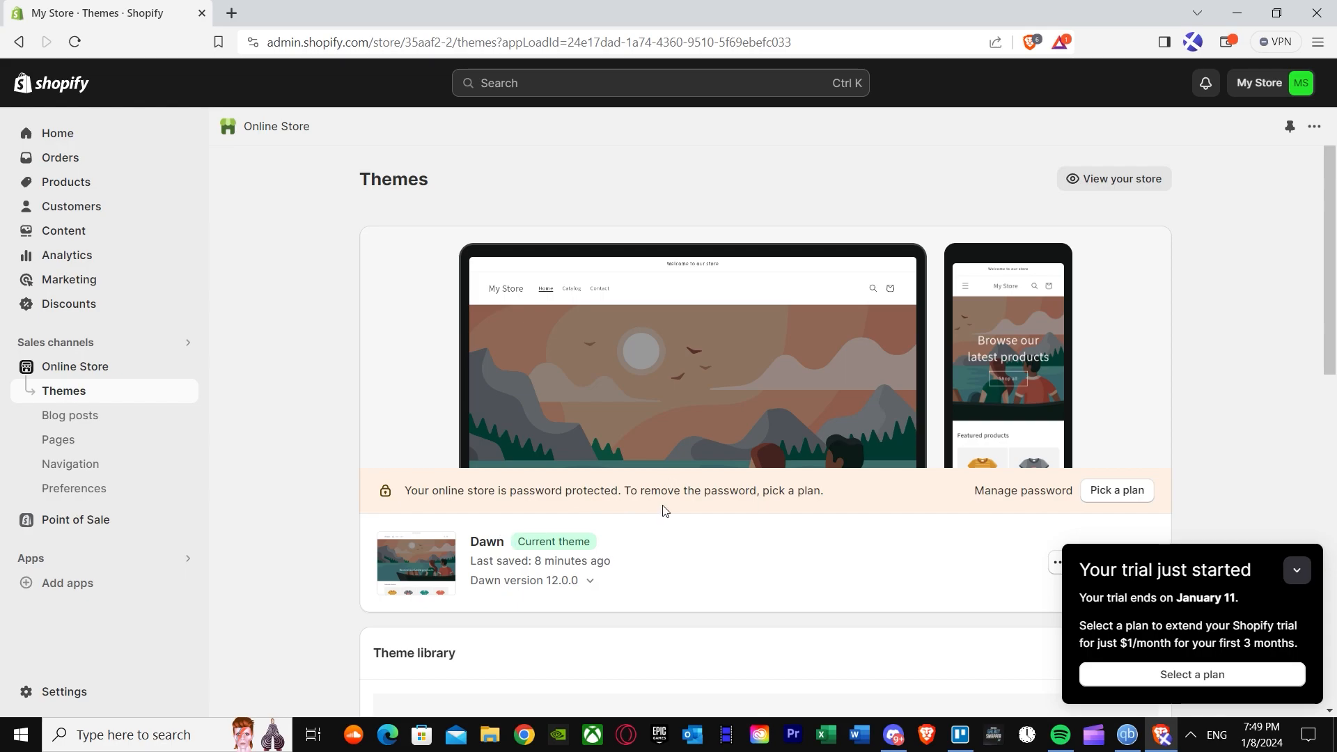
{"action": "scroll", "coordinate": [514, 561], "scroll_direction": "down", "scroll_amount": 3}
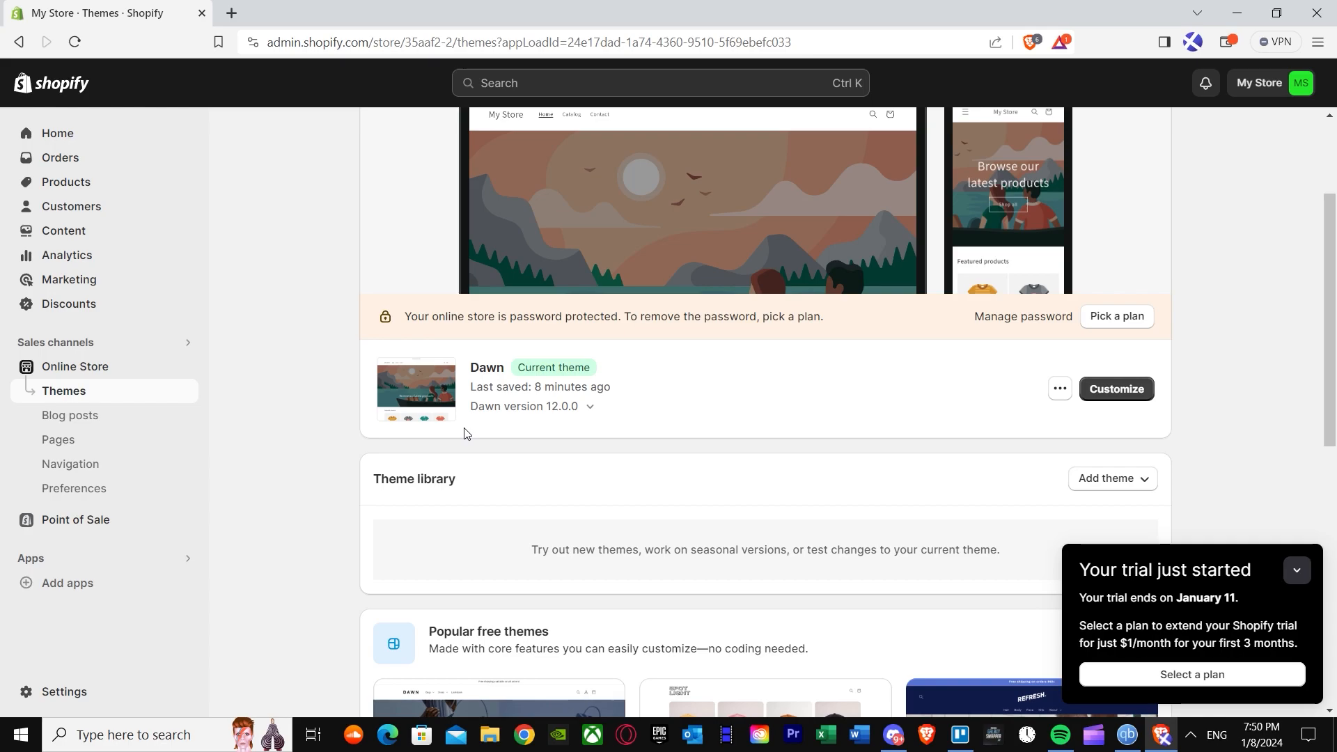
{"action": "scroll", "coordinate": [463, 432], "scroll_direction": "down", "scroll_amount": 8}
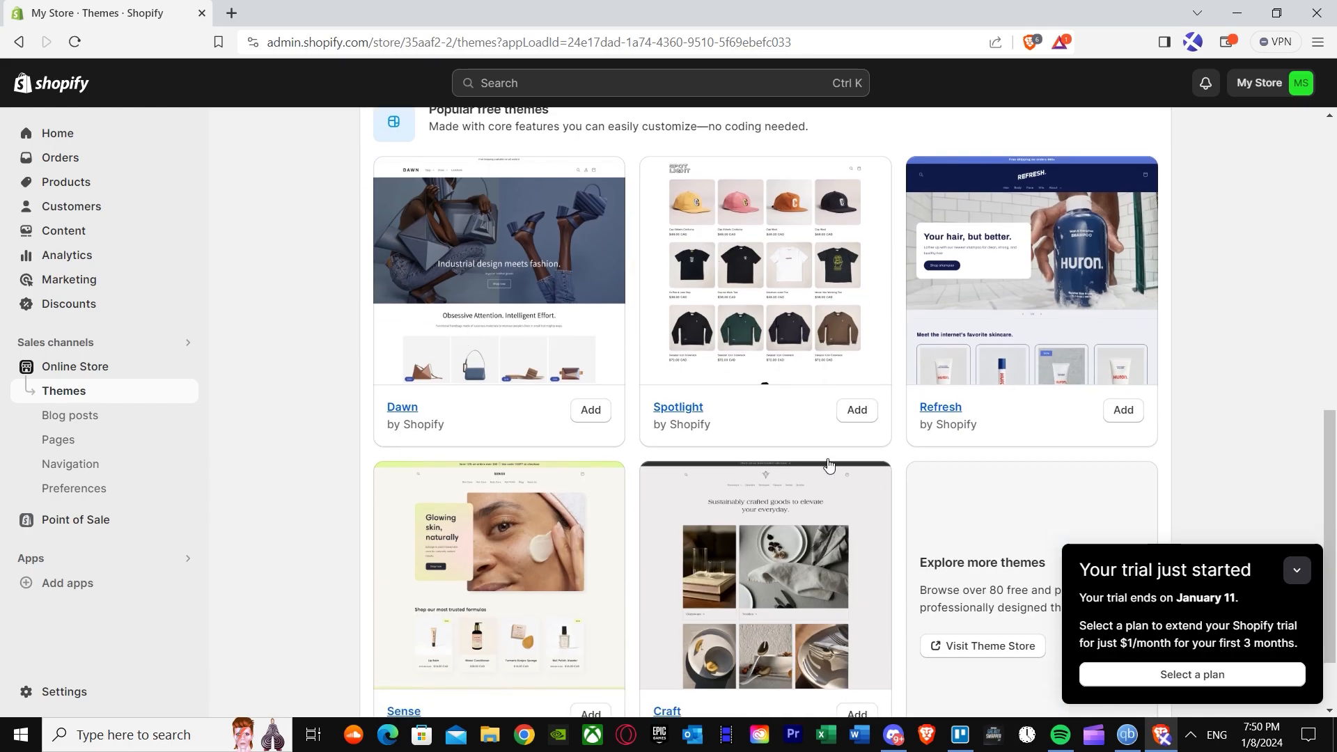
{"action": "scroll", "coordinate": [891, 501], "scroll_direction": "down", "scroll_amount": 1}
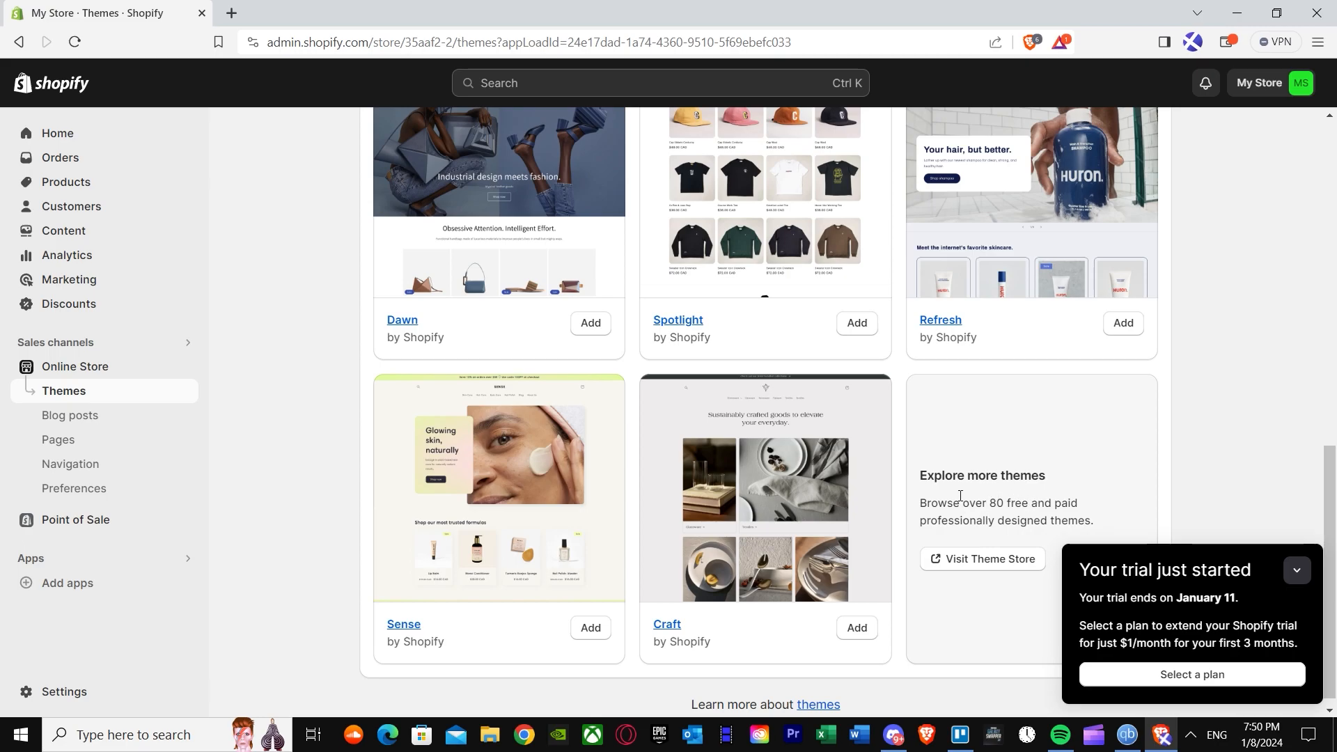
Visit the Theme Store and sort all themes by price from low to high.
{"action": "left_click", "coordinate": [972, 562]}
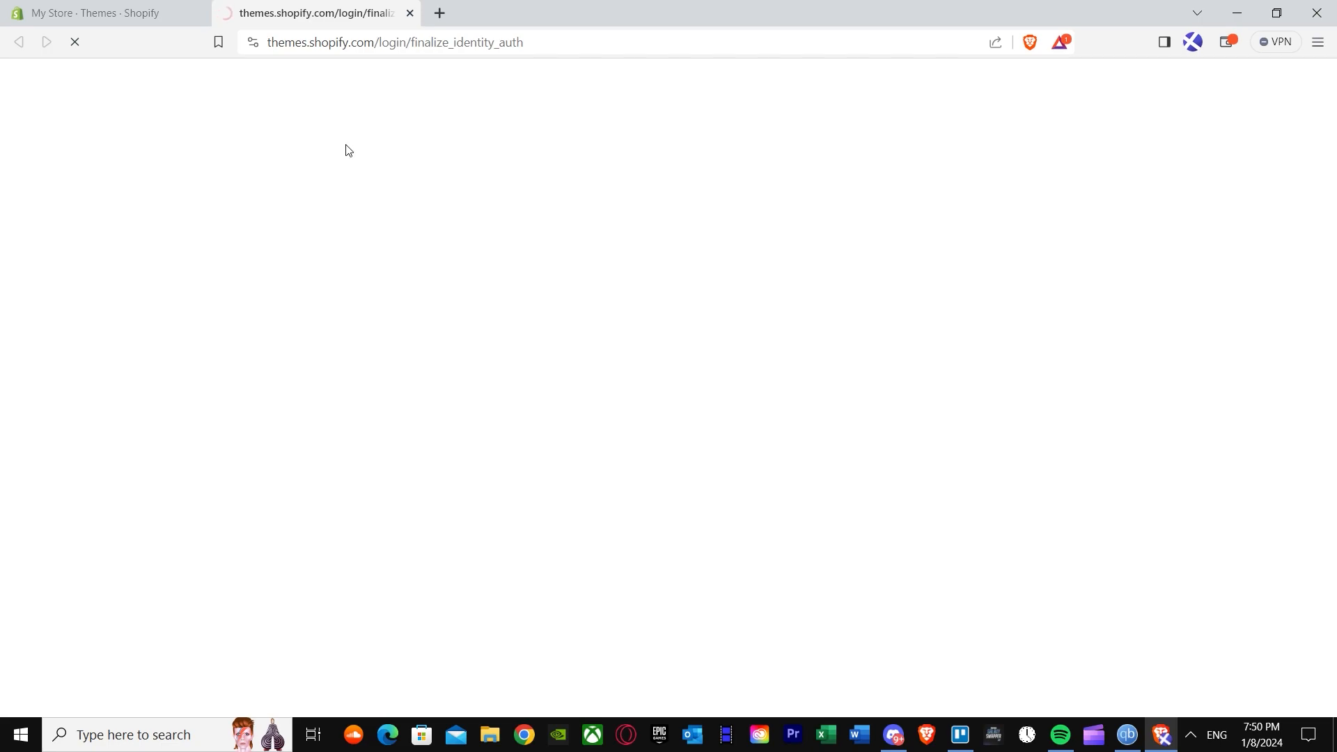
{"action": "scroll", "coordinate": [668, 427], "scroll_direction": "down", "scroll_amount": 3}
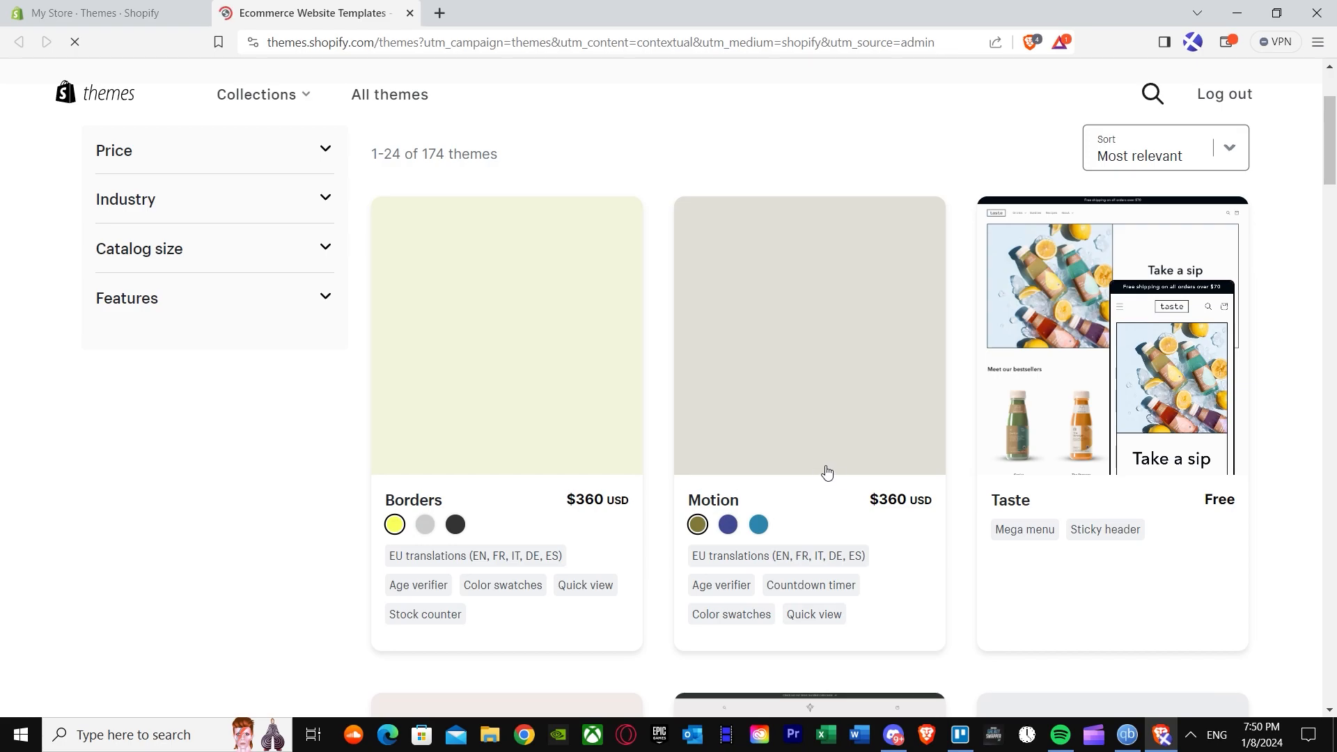
{"action": "left_click", "coordinate": [1157, 152]}
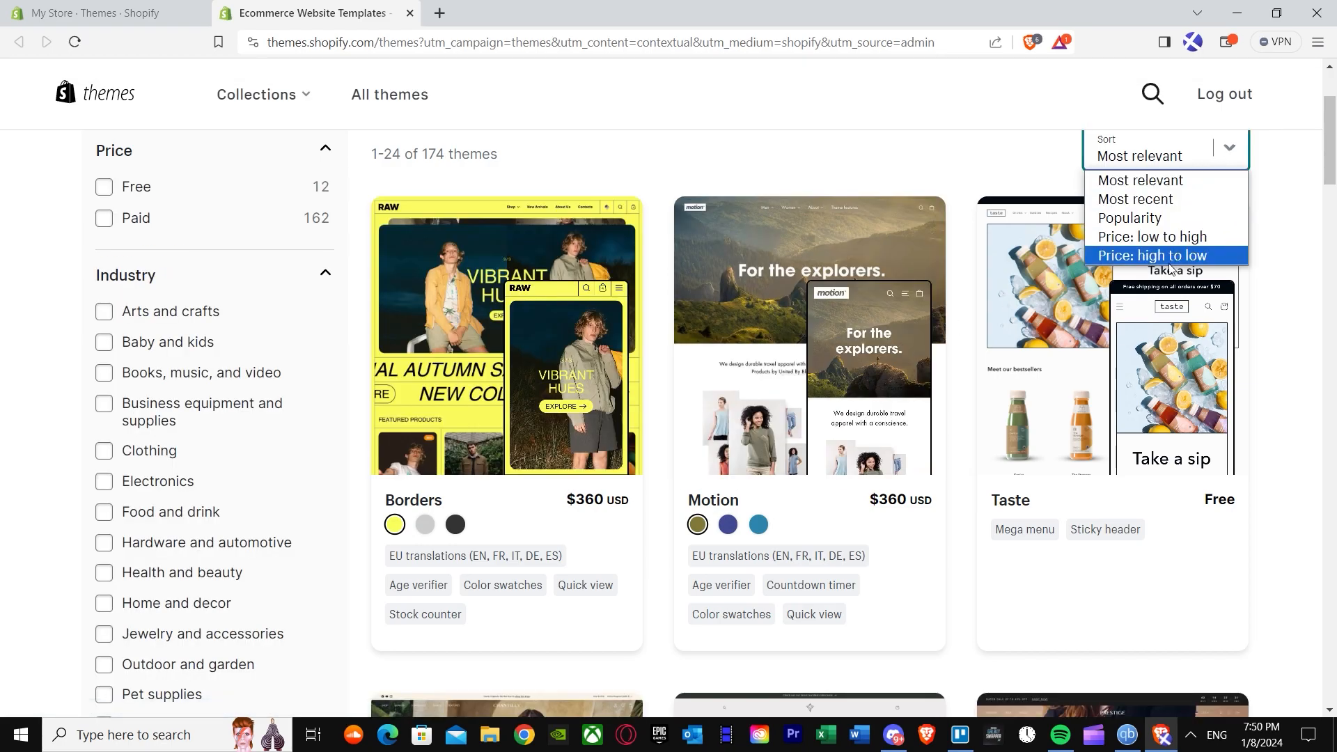
{"action": "left_click", "coordinate": [1171, 236]}
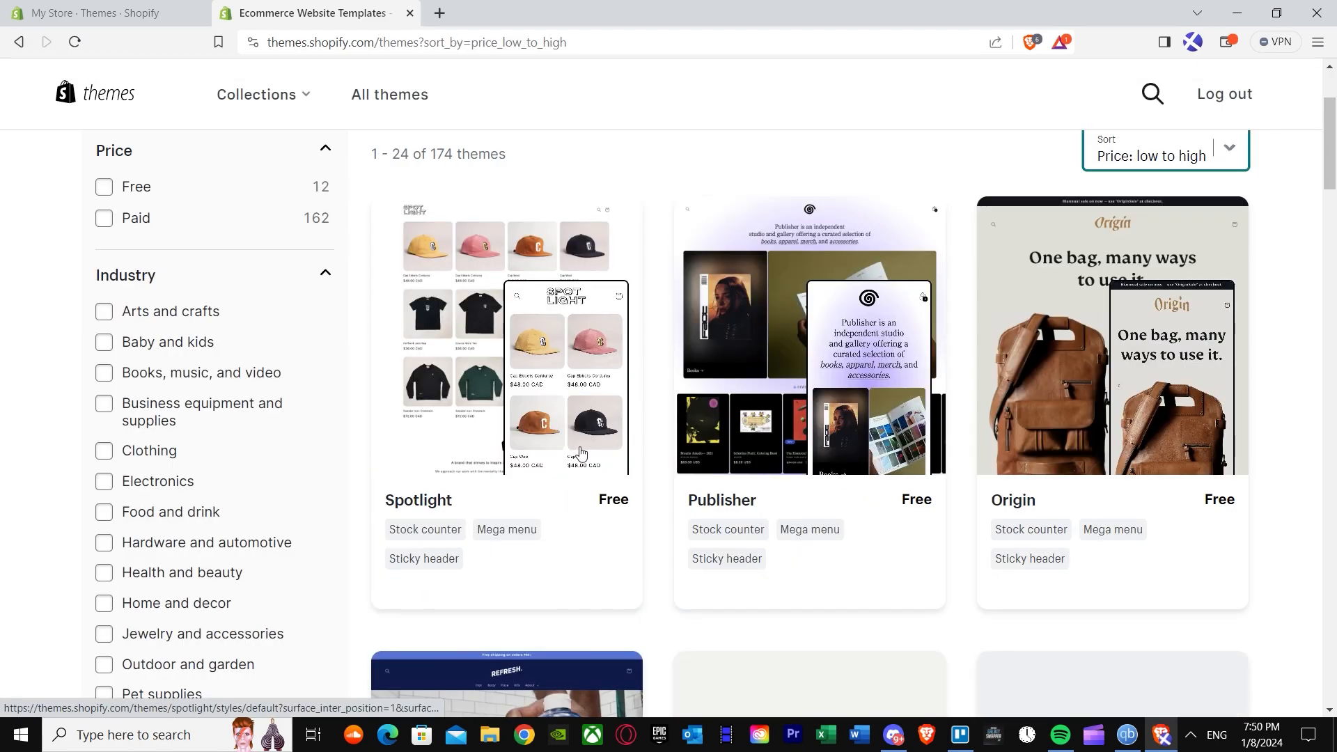
Examine the price-sorted Theme Store catalog, comparing the free themes with the cheapest paid ones.
{"action": "scroll", "coordinate": [880, 397], "scroll_direction": "down", "scroll_amount": 6}
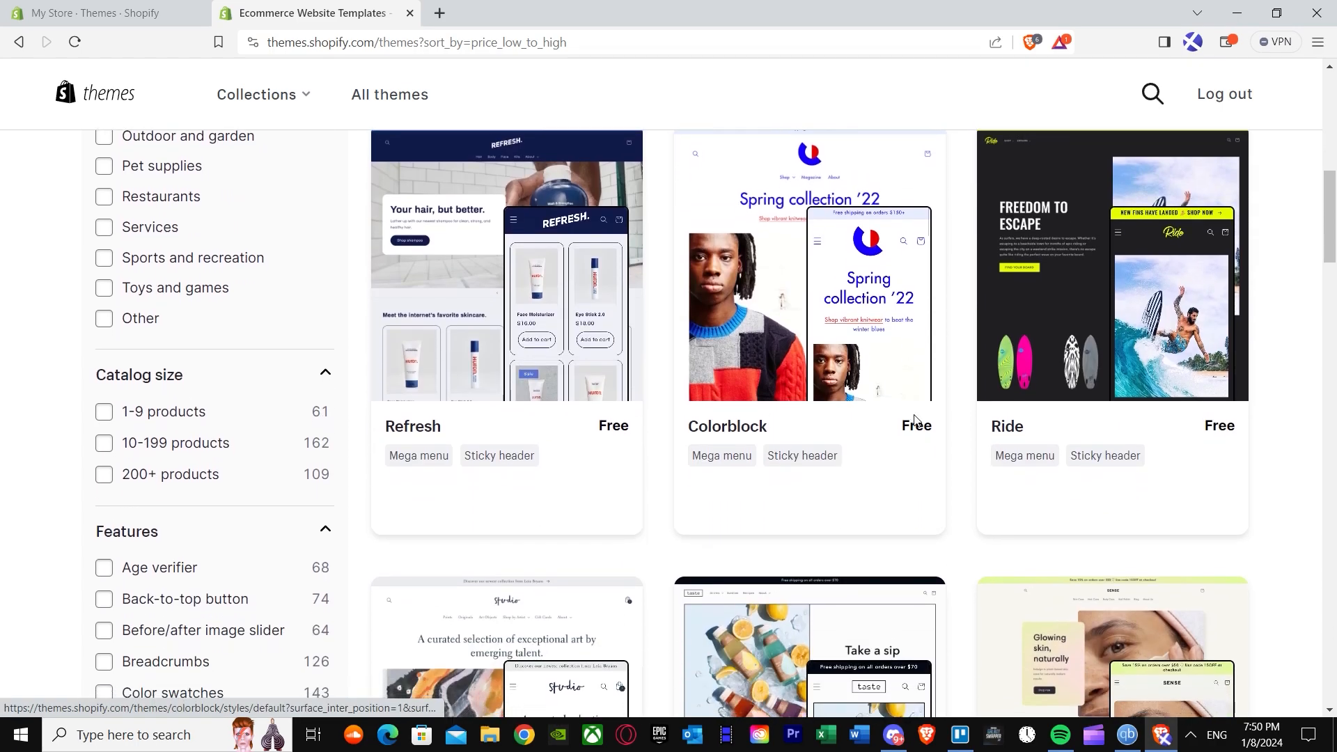
{"action": "scroll", "coordinate": [914, 418], "scroll_direction": "down", "scroll_amount": 16}
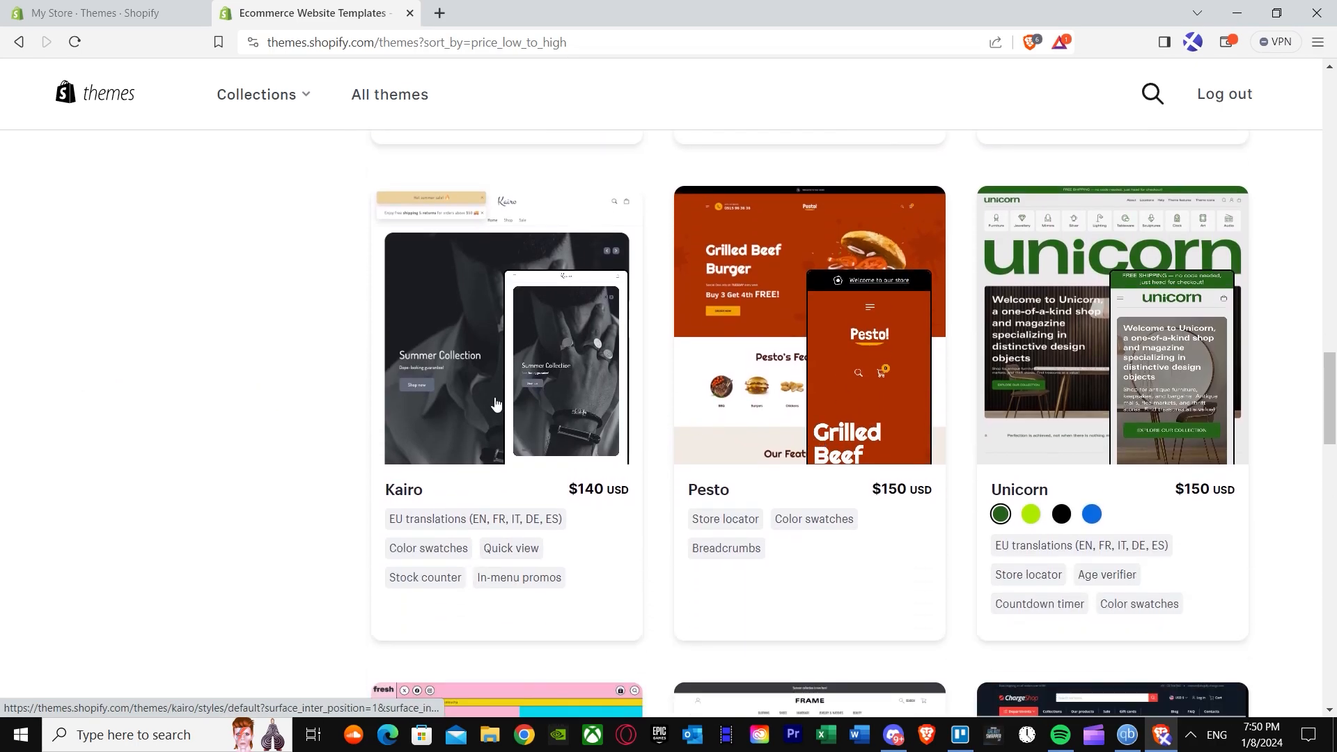
{"action": "scroll", "coordinate": [466, 397], "scroll_direction": "up", "scroll_amount": 4}
{"action": "scroll", "coordinate": [611, 403], "scroll_direction": "down", "scroll_amount": 4}
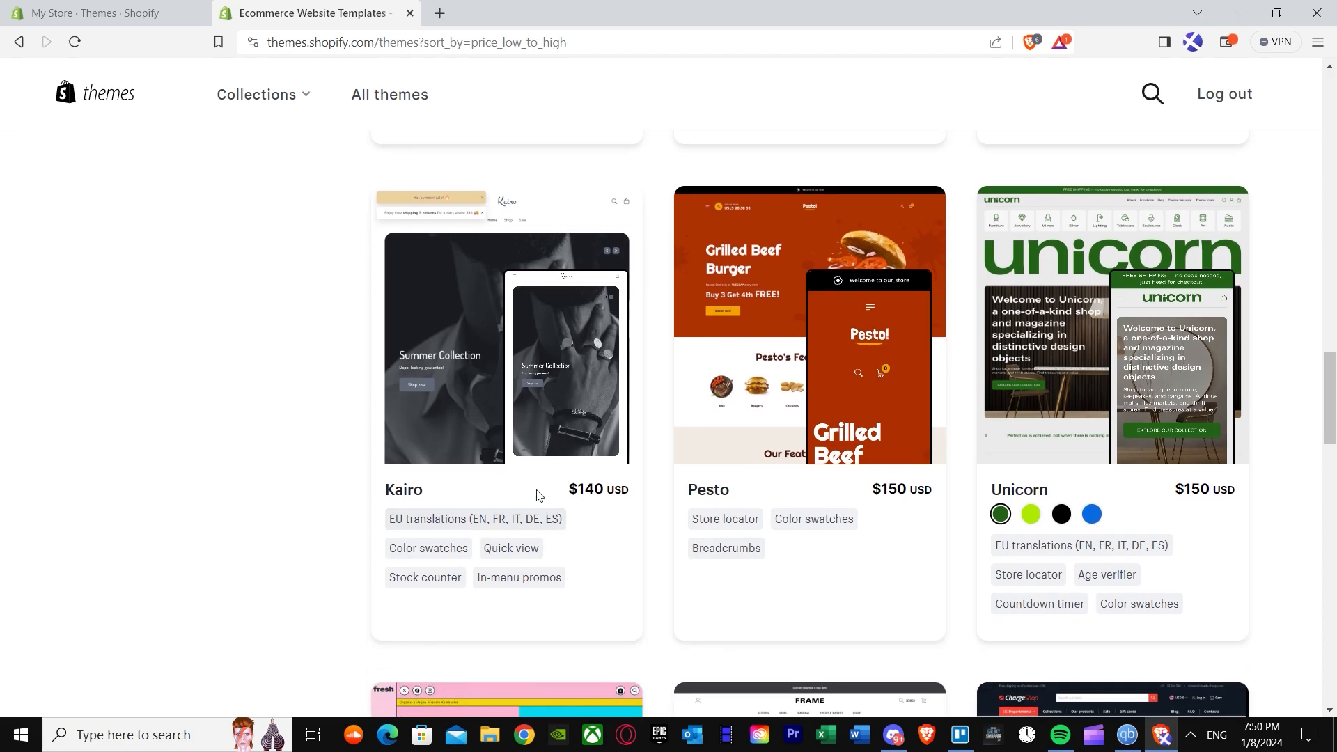
{"action": "scroll", "coordinate": [615, 472], "scroll_direction": "up", "scroll_amount": 12}
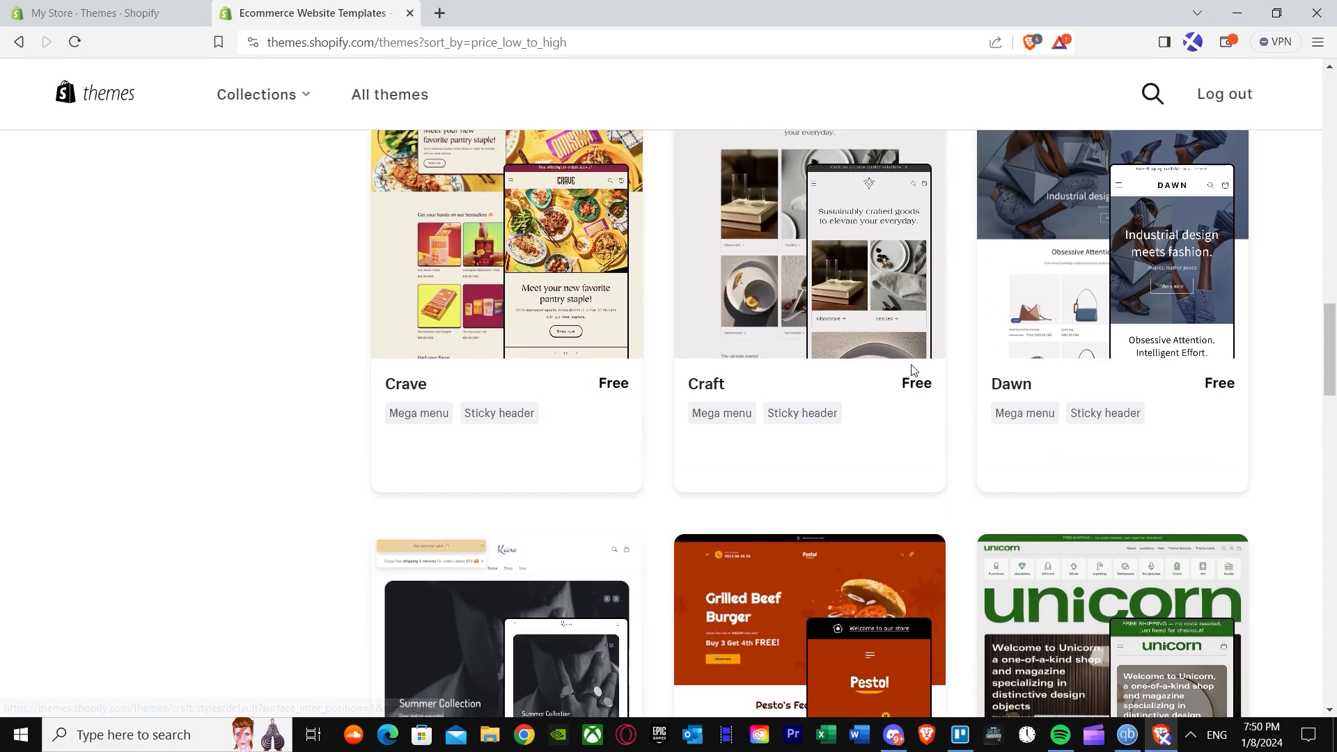
{"action": "scroll", "coordinate": [480, 443], "scroll_direction": "up", "scroll_amount": 10}
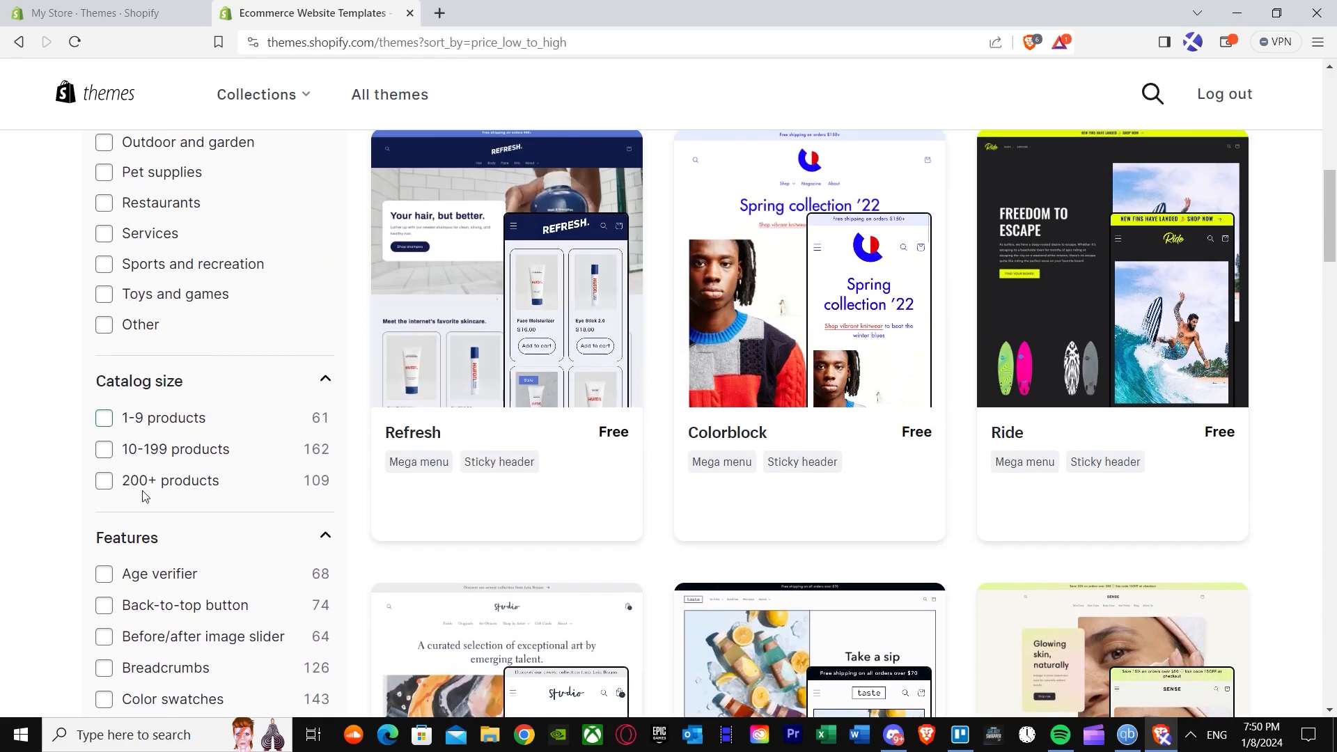
{"action": "scroll", "coordinate": [504, 408], "scroll_direction": "up", "scroll_amount": 5}
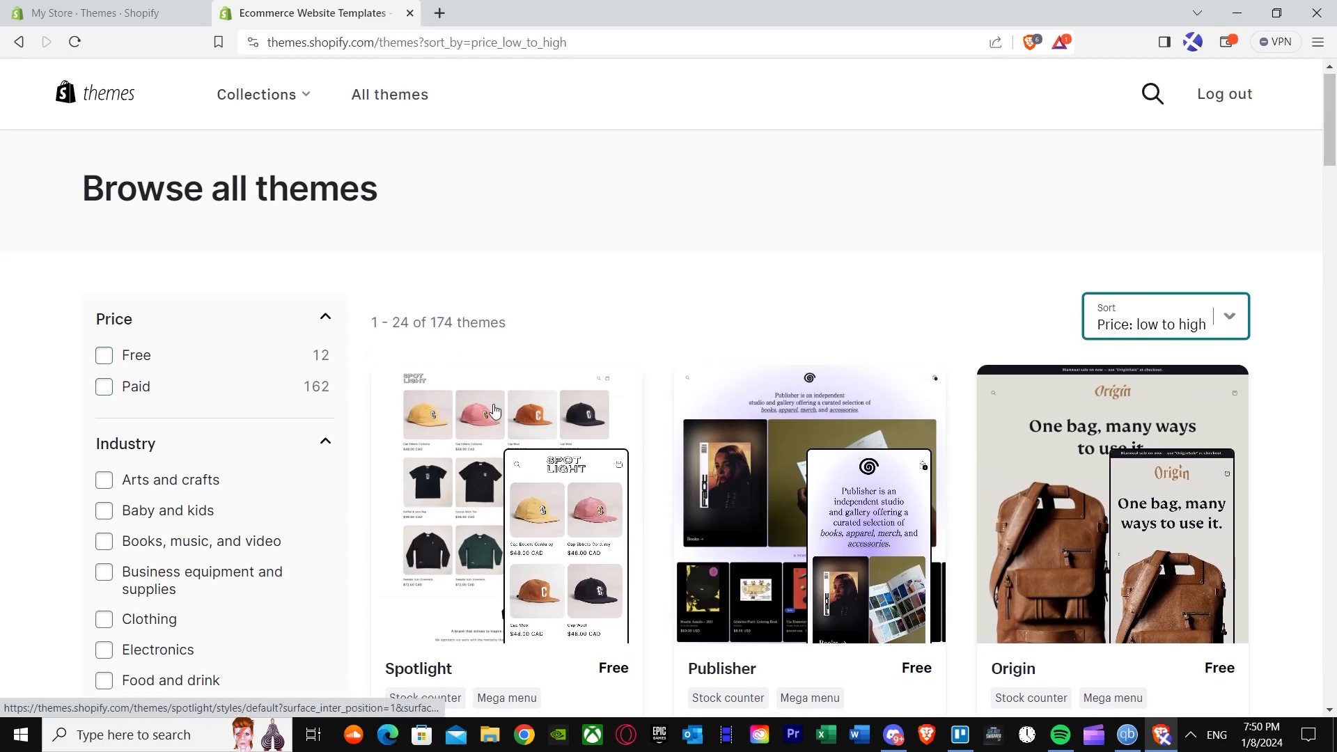
{"action": "scroll", "coordinate": [515, 403], "scroll_direction": "down", "scroll_amount": 3}
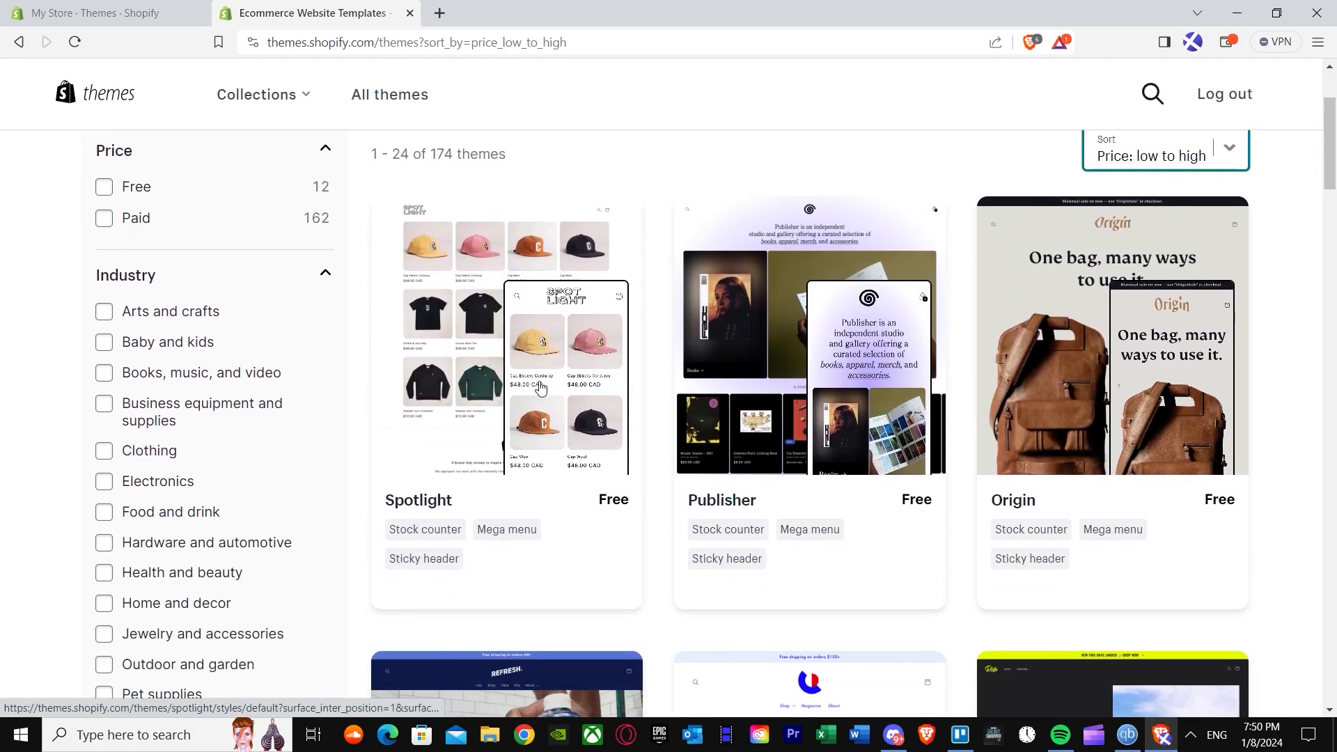
Close the Theme Store and open the current Dawn theme for customization.
{"action": "left_click", "coordinate": [412, 14]}
{"action": "scroll", "coordinate": [473, 353], "scroll_direction": "up", "scroll_amount": 10}
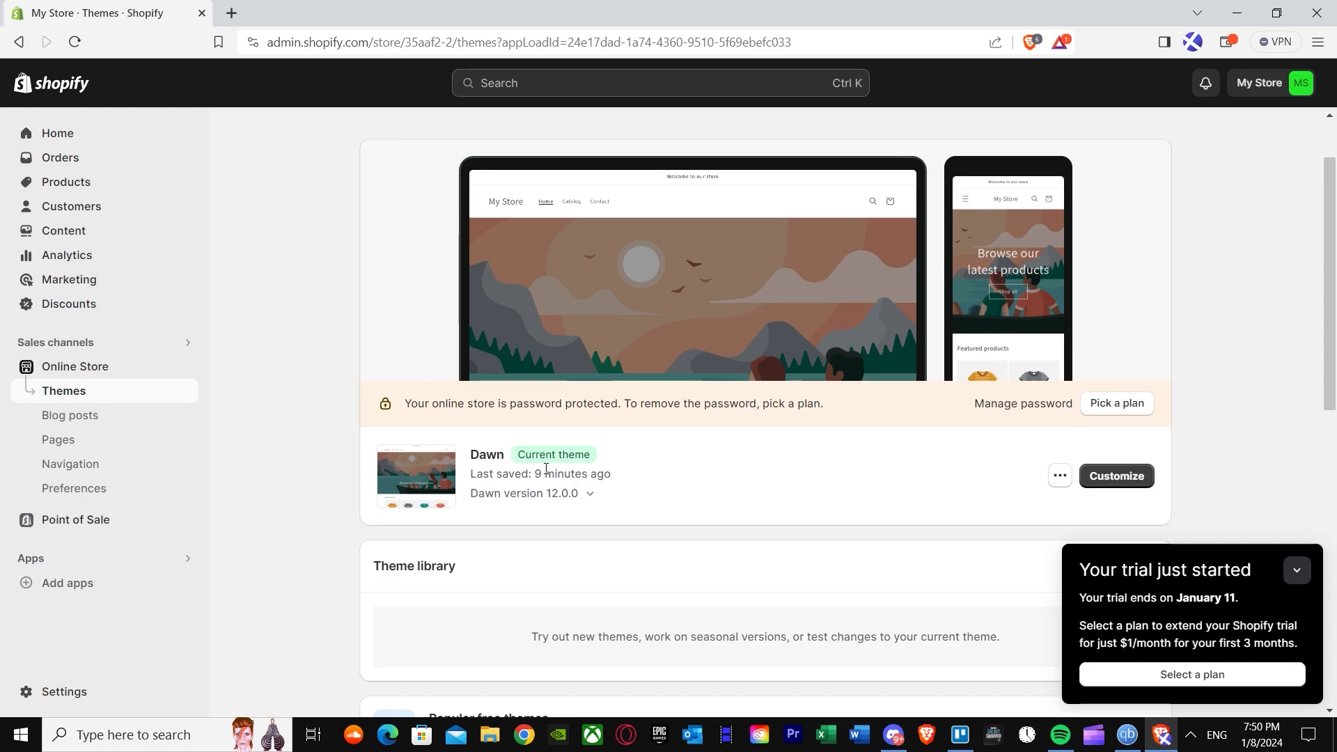
{"action": "left_click", "coordinate": [1128, 479]}
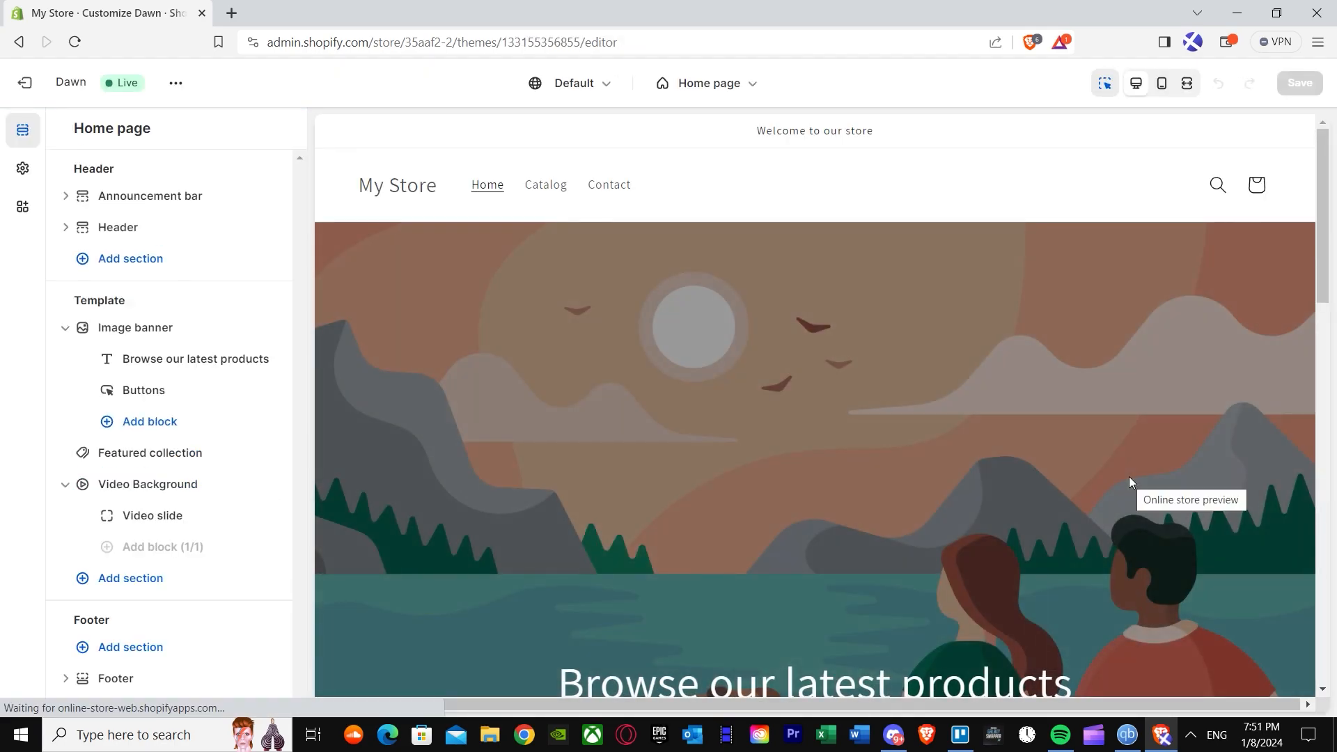
Review the home page preview, open the Image banner section and look through its settings.
{"action": "scroll", "coordinate": [747, 465], "scroll_direction": "down", "scroll_amount": 3}
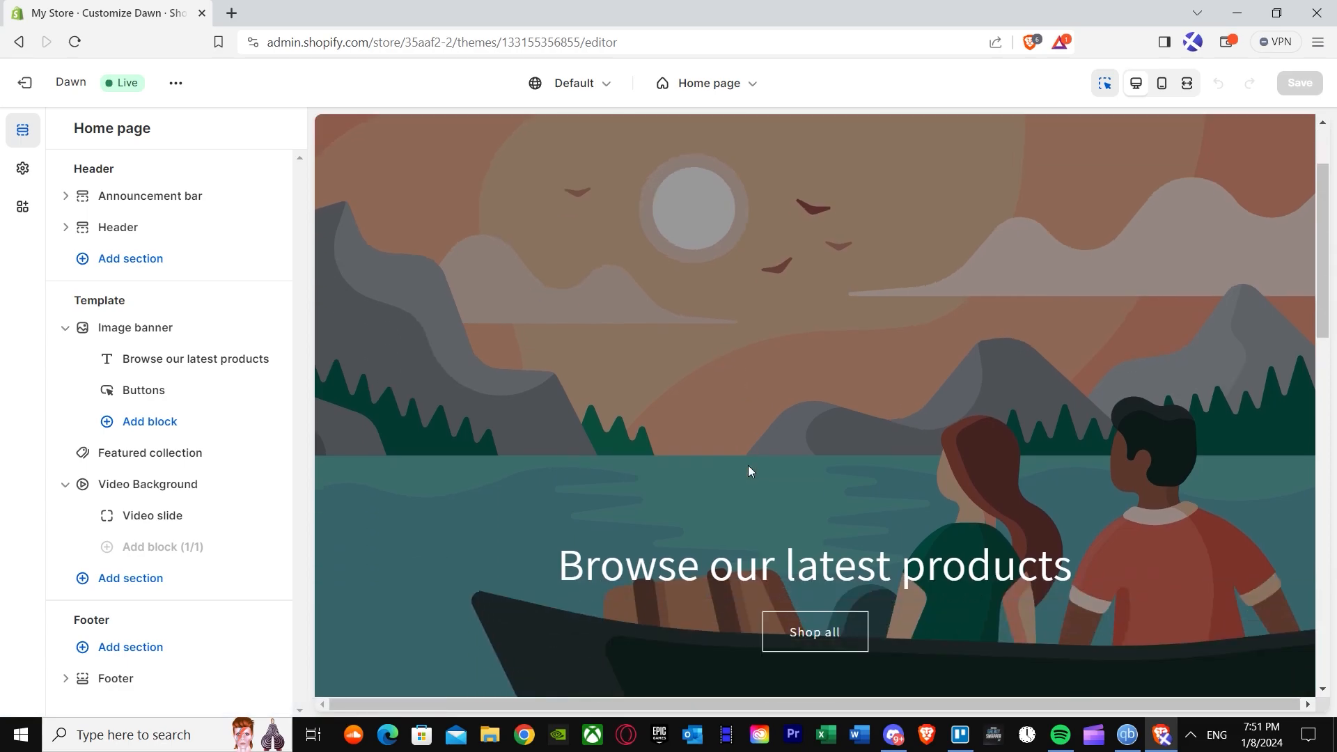
{"action": "scroll", "coordinate": [923, 492], "scroll_direction": "up", "scroll_amount": 3}
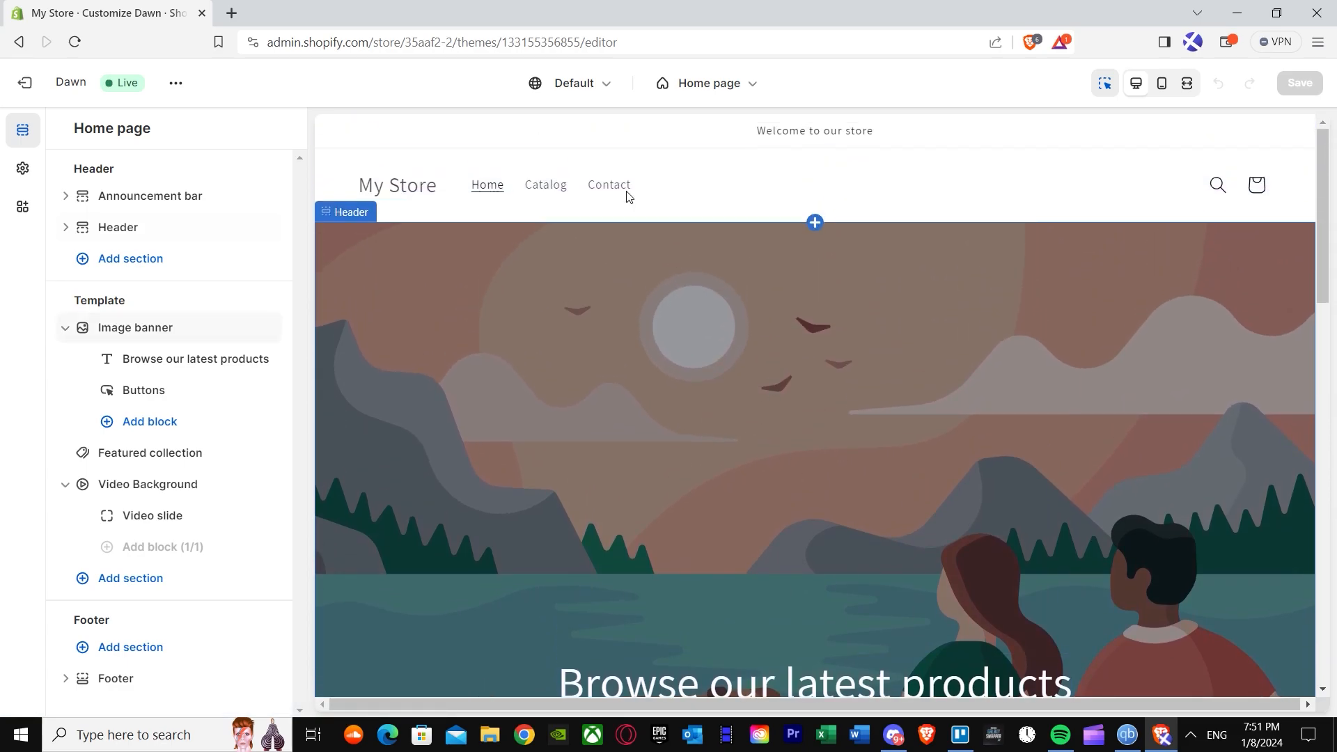
{"action": "scroll", "coordinate": [787, 336], "scroll_direction": "down", "scroll_amount": 3}
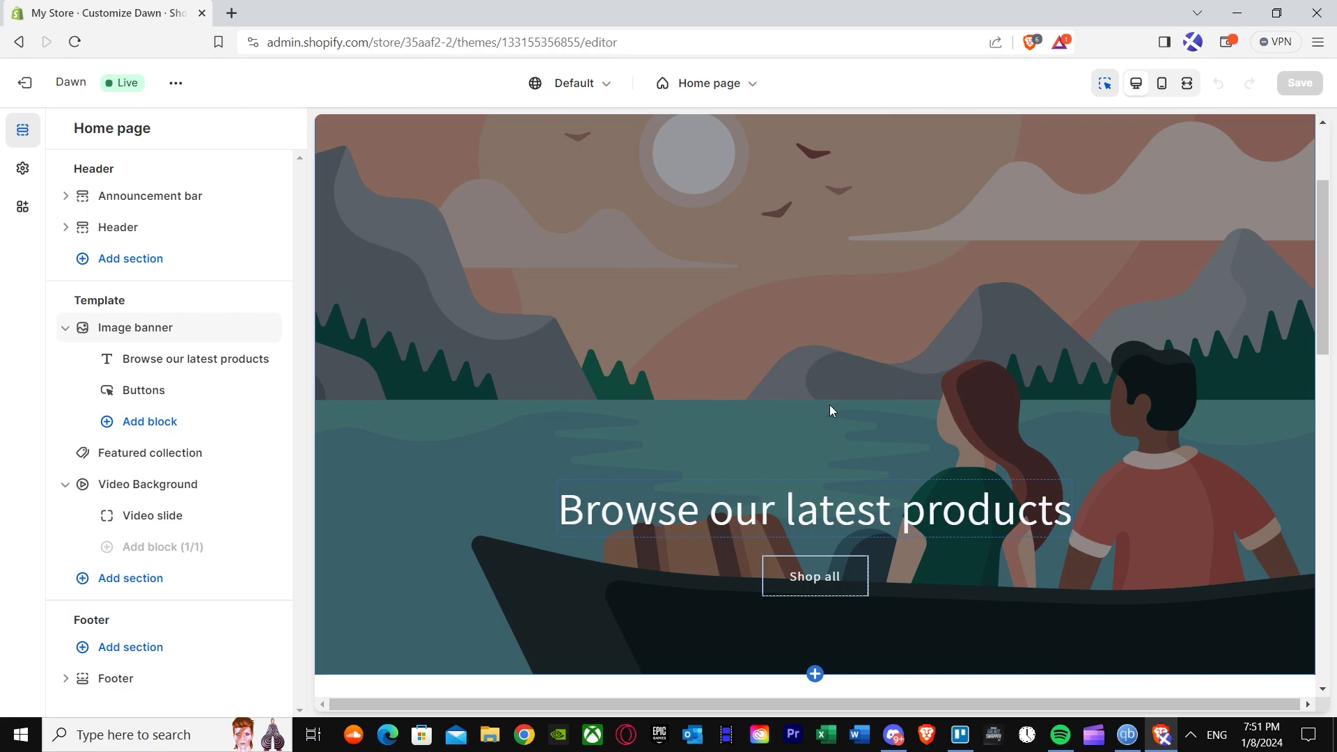
{"action": "scroll", "coordinate": [852, 407], "scroll_direction": "up", "scroll_amount": 3}
{"action": "left_click", "coordinate": [119, 337]}
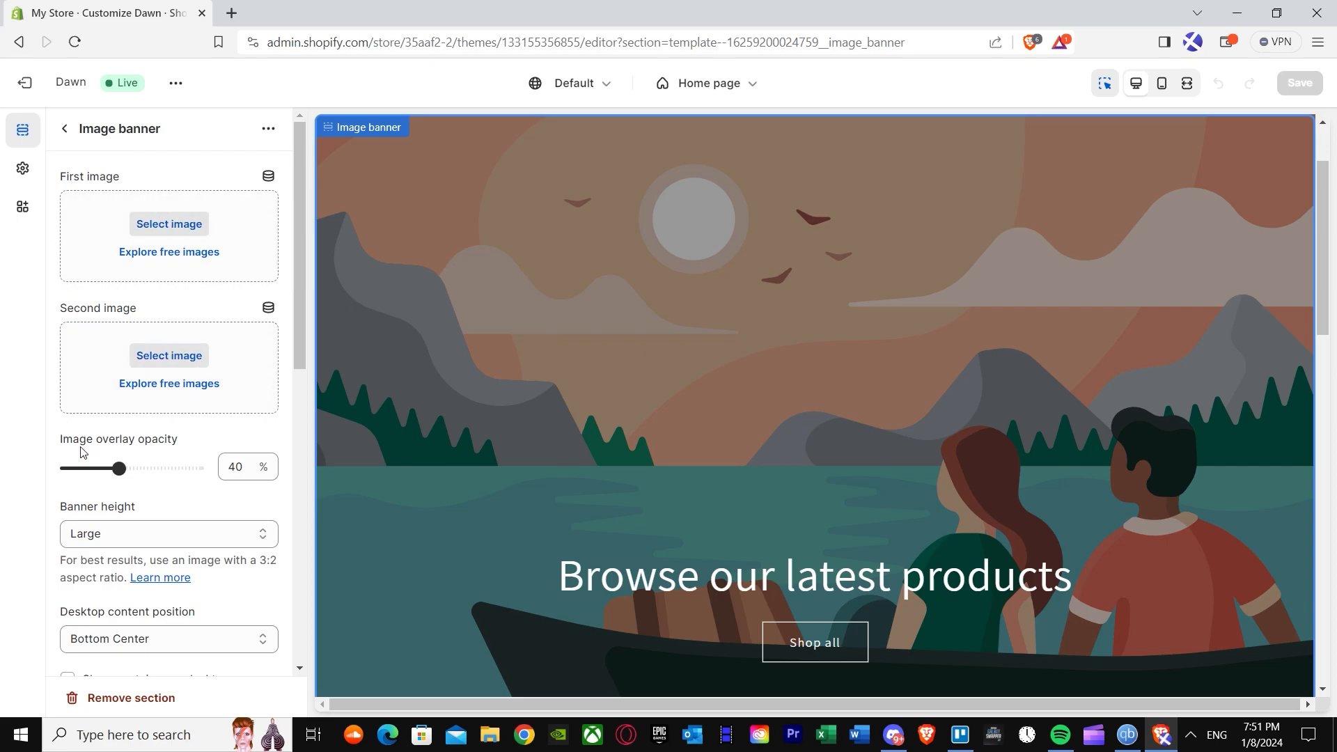
{"action": "scroll", "coordinate": [133, 454], "scroll_direction": "down", "scroll_amount": 10}
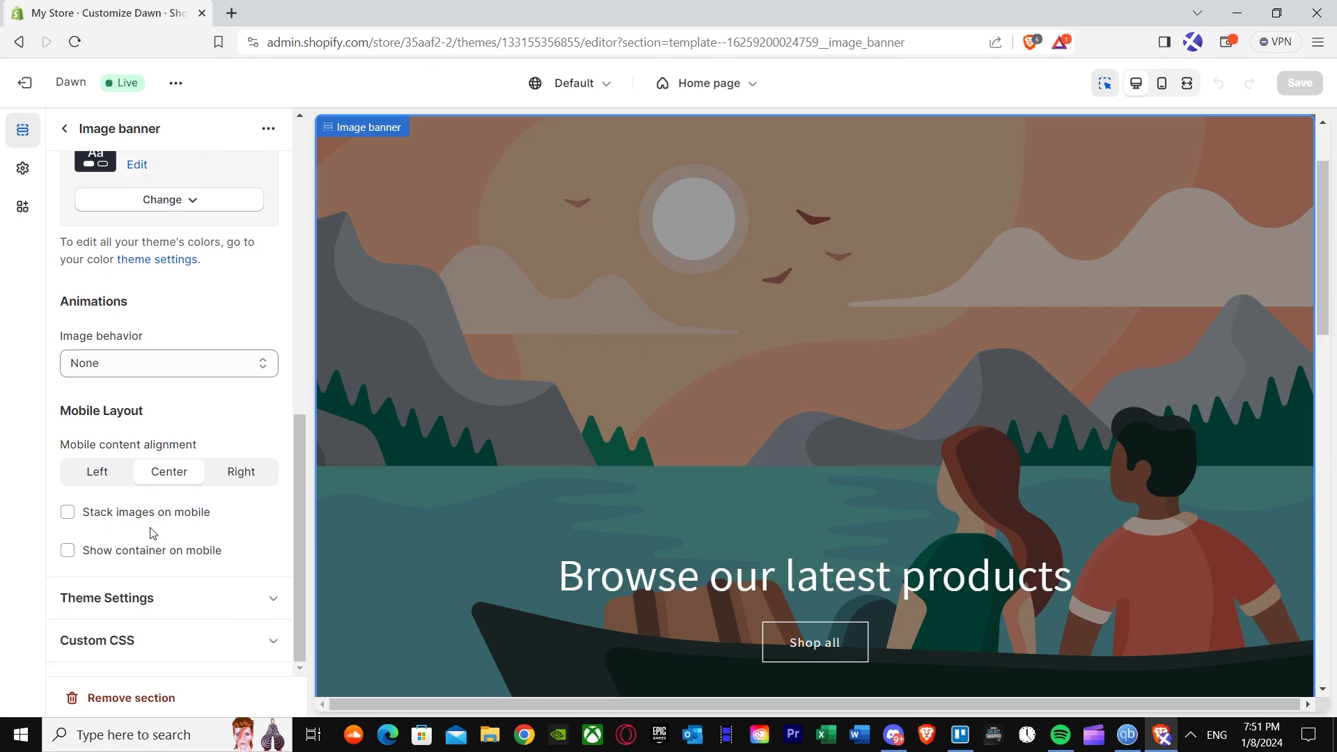
{"action": "left_click_drag", "start_coordinate": [297, 529], "coordinate": [320, 185]}
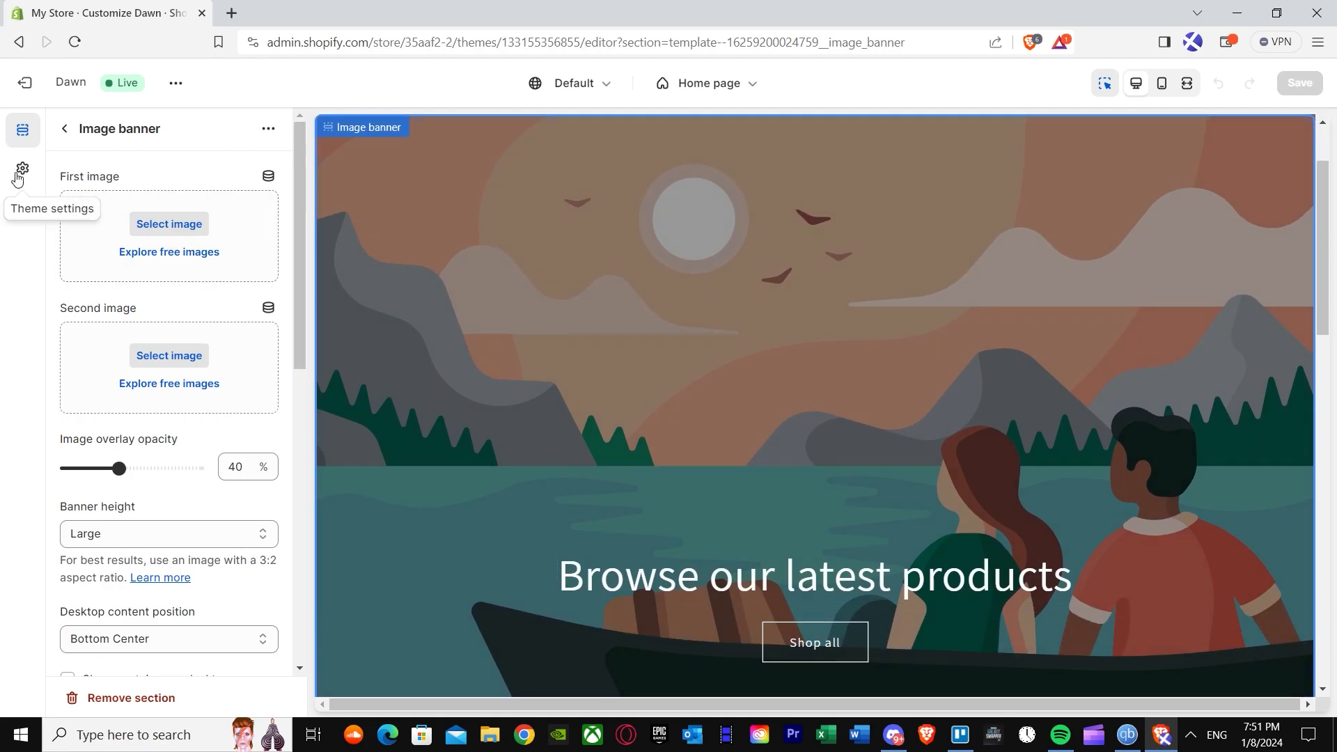
Set the banner's first image to the triangle-cone-computer GIF from the store library.
{"action": "left_click", "coordinate": [183, 224]}
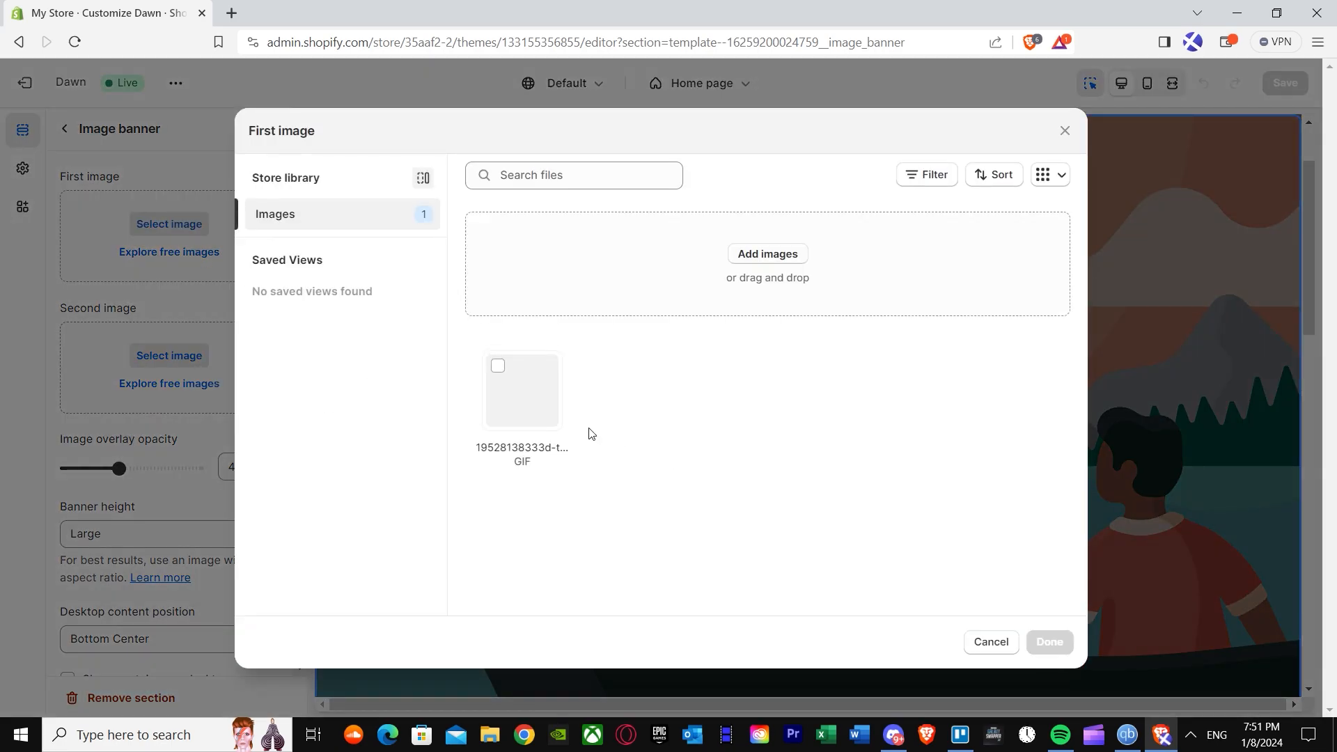
{"action": "left_click", "coordinate": [497, 369]}
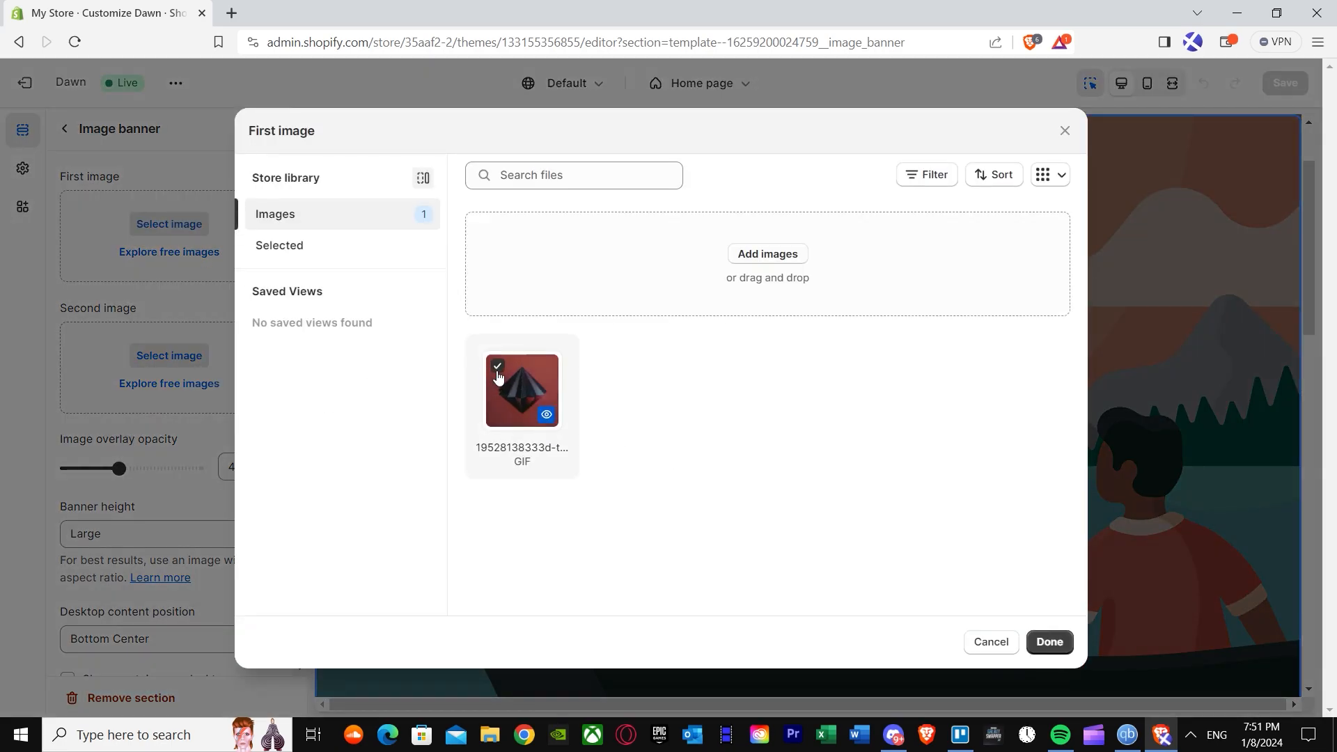
{"action": "left_click", "coordinate": [1047, 641]}
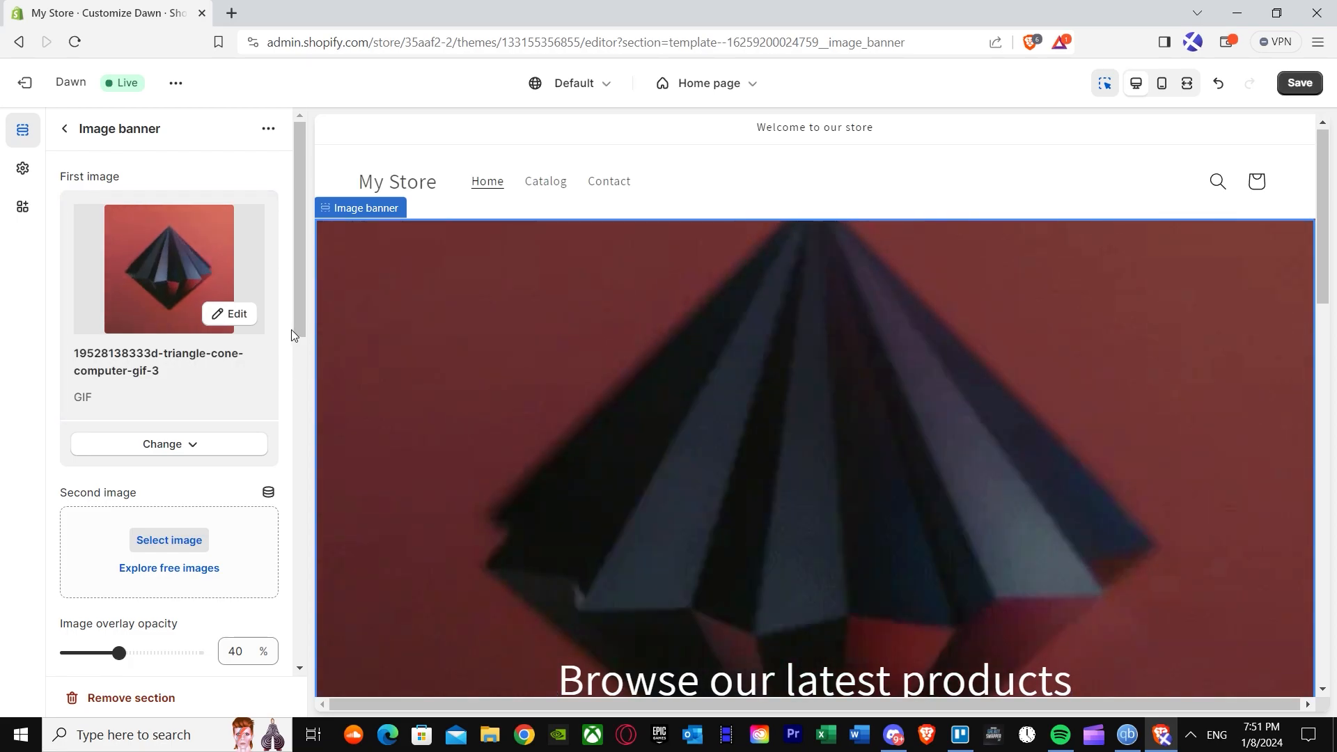
Check the GIF's edit options without saving changes, and remove it as the banner's first image.
{"action": "left_click", "coordinate": [226, 313]}
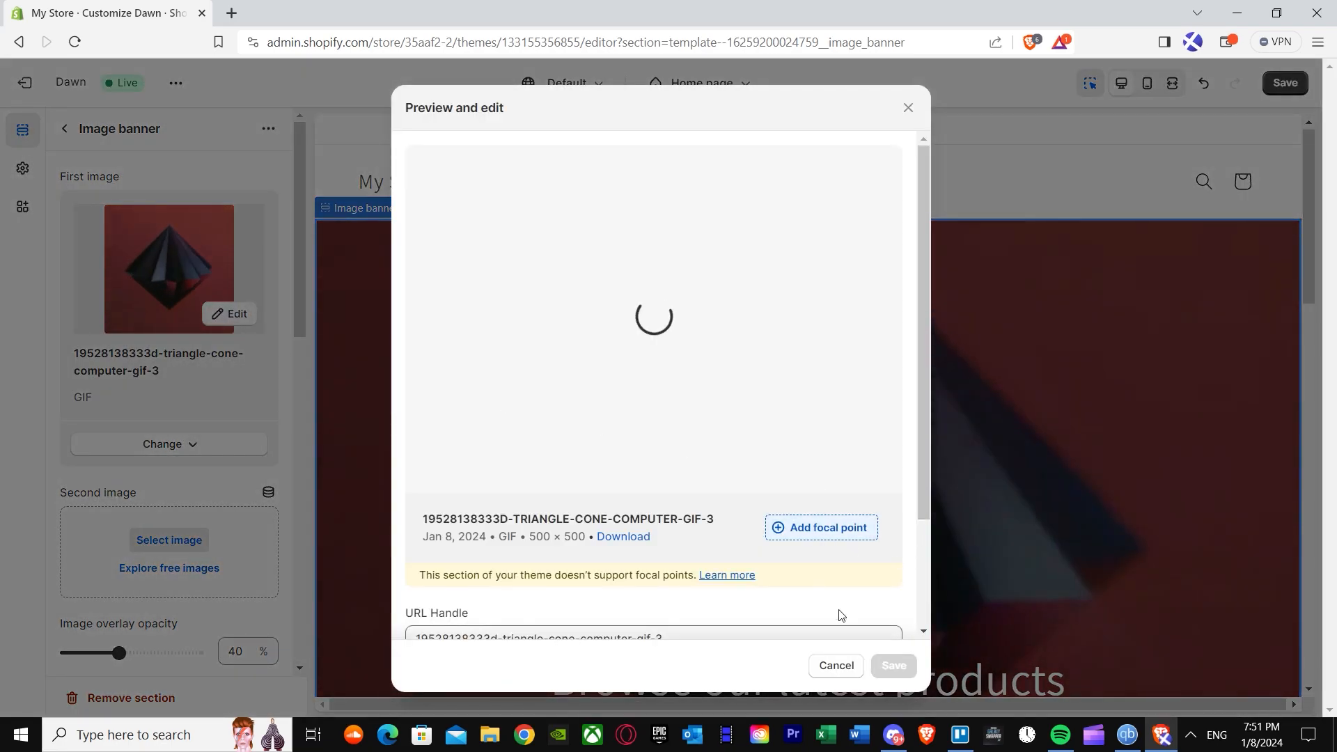
{"action": "left_click", "coordinate": [836, 664]}
{"action": "left_click", "coordinate": [186, 444]}
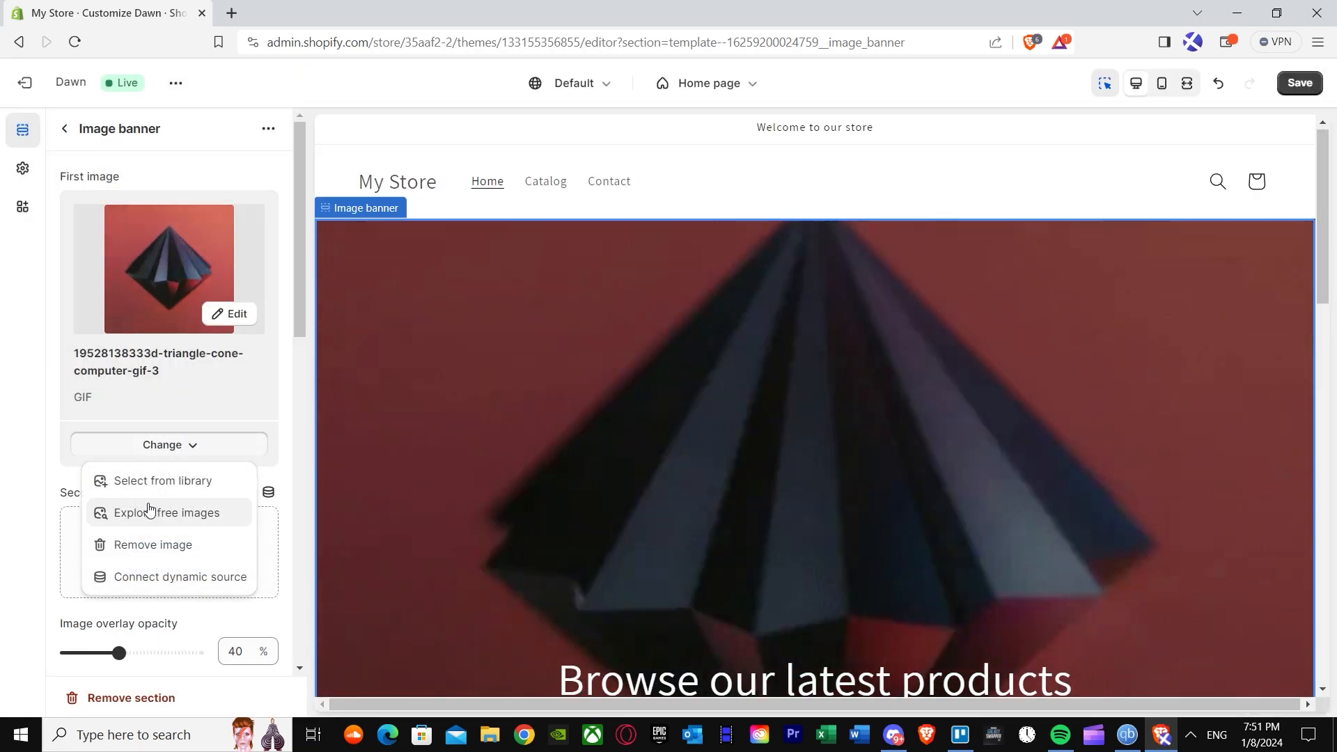
{"action": "left_click", "coordinate": [149, 545]}
Explore the free image categories for the banner's first image and open the Tech category.
{"action": "left_click", "coordinate": [163, 254]}
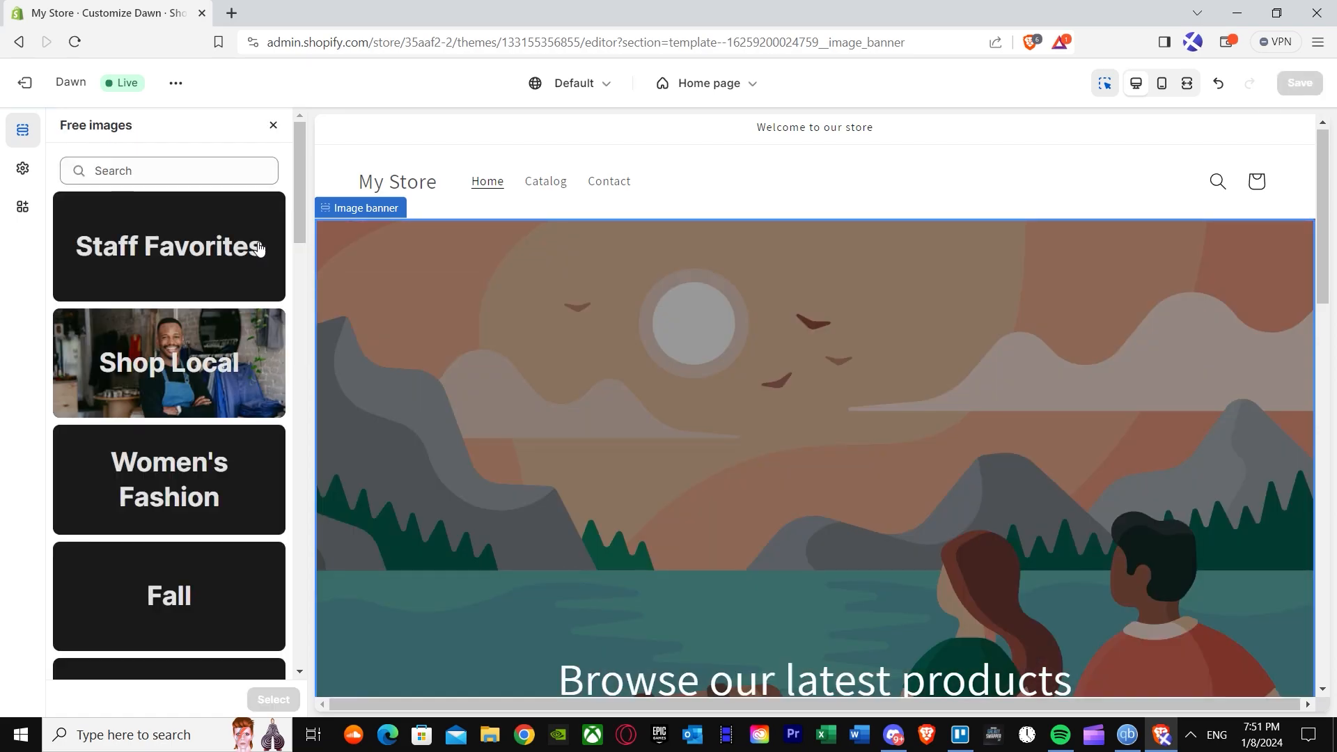
{"action": "scroll", "coordinate": [204, 464], "scroll_direction": "down", "scroll_amount": 7}
{"action": "scroll", "coordinate": [204, 464], "scroll_direction": "down", "scroll_amount": 10}
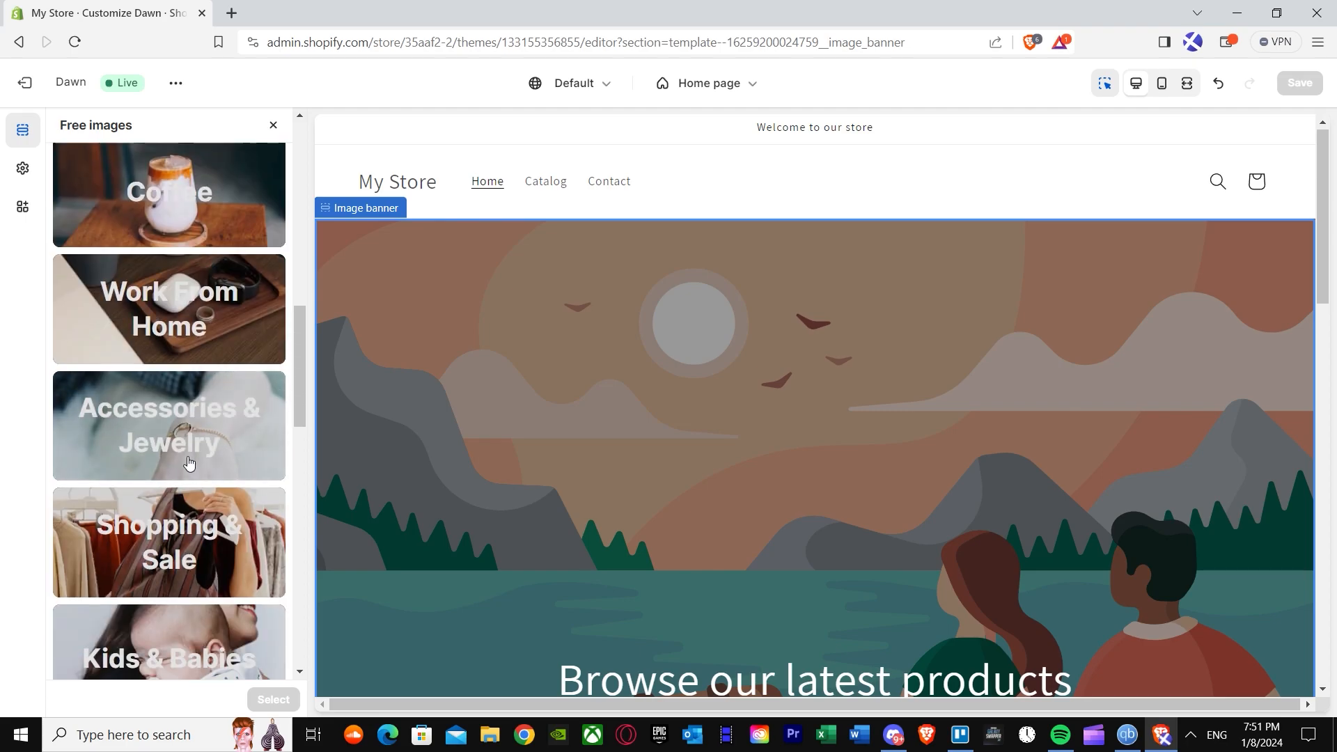
{"action": "scroll", "coordinate": [188, 476], "scroll_direction": "down", "scroll_amount": 7}
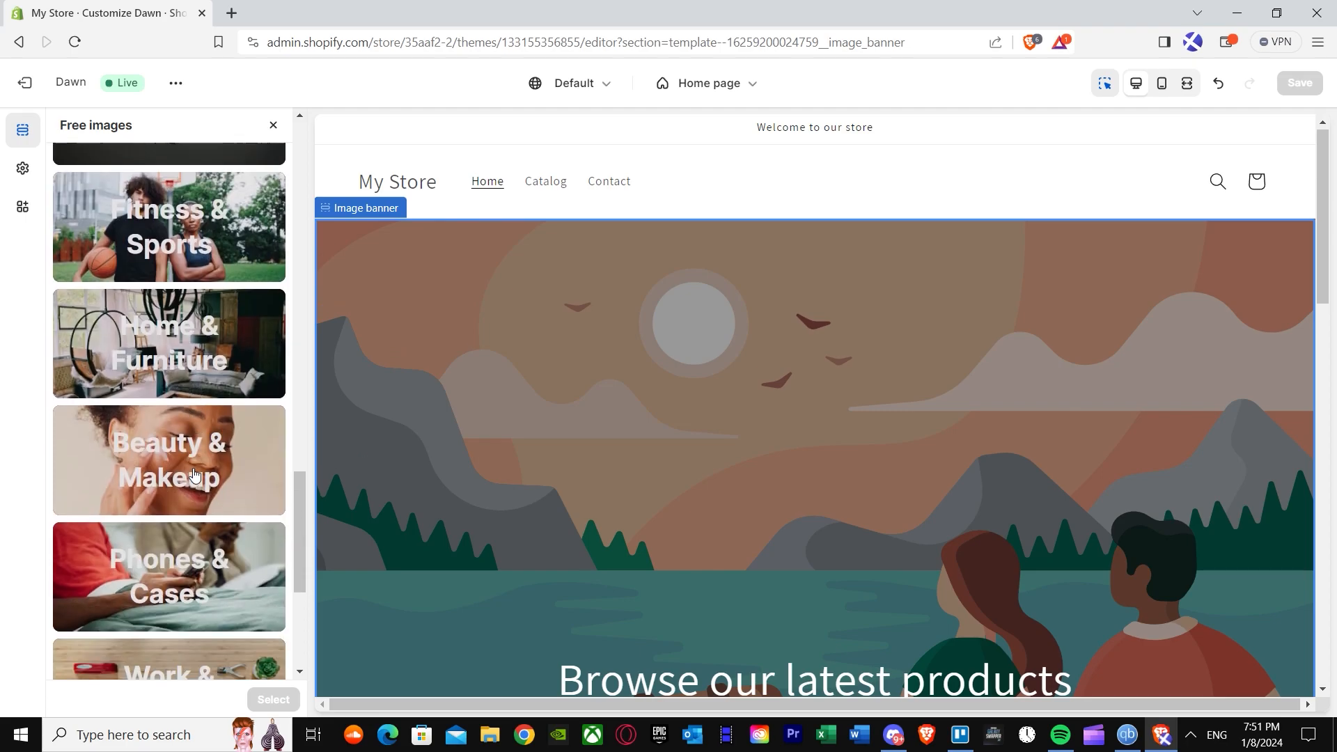
{"action": "scroll", "coordinate": [184, 445], "scroll_direction": "up", "scroll_amount": 10}
{"action": "scroll", "coordinate": [188, 463], "scroll_direction": "down", "scroll_amount": 3}
{"action": "scroll", "coordinate": [194, 483], "scroll_direction": "up", "scroll_amount": 3}
{"action": "scroll", "coordinate": [199, 507], "scroll_direction": "down", "scroll_amount": 2}
{"action": "left_click", "coordinate": [200, 508]}
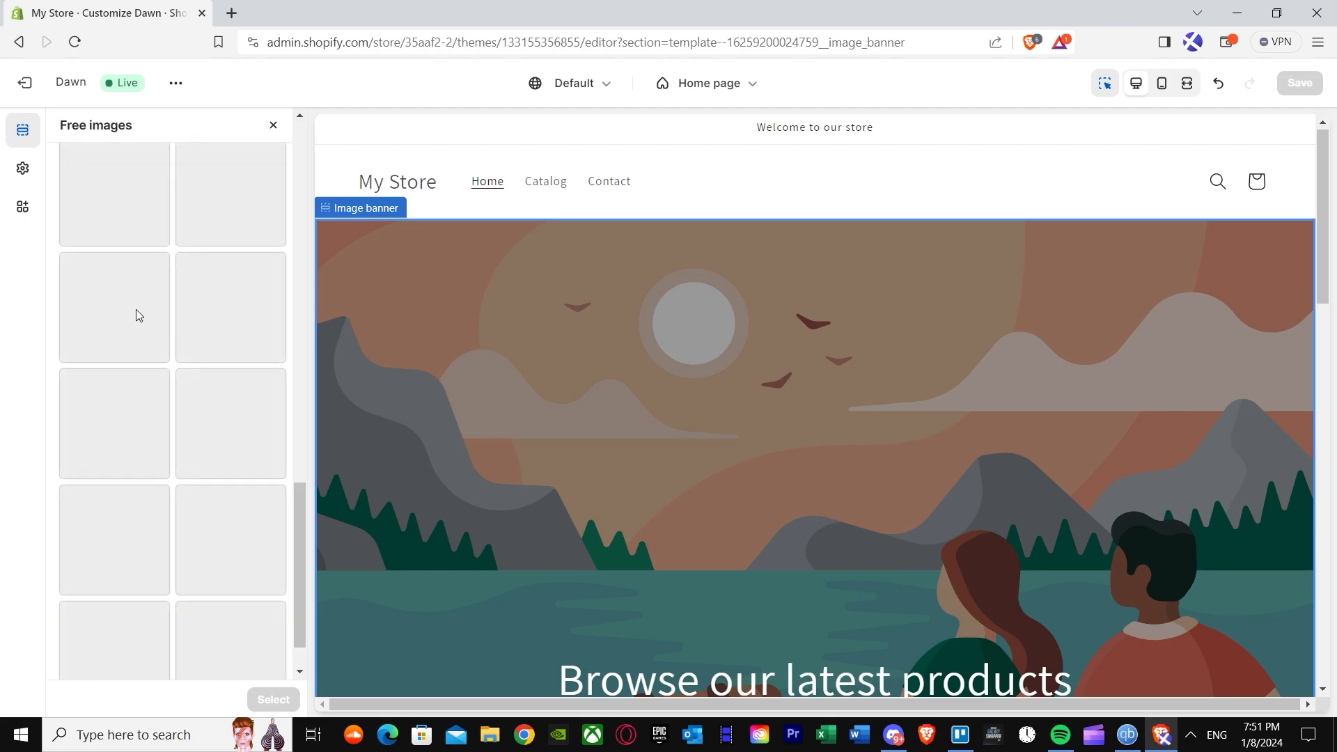
{"action": "scroll", "coordinate": [150, 320], "scroll_direction": "down", "scroll_amount": 3}
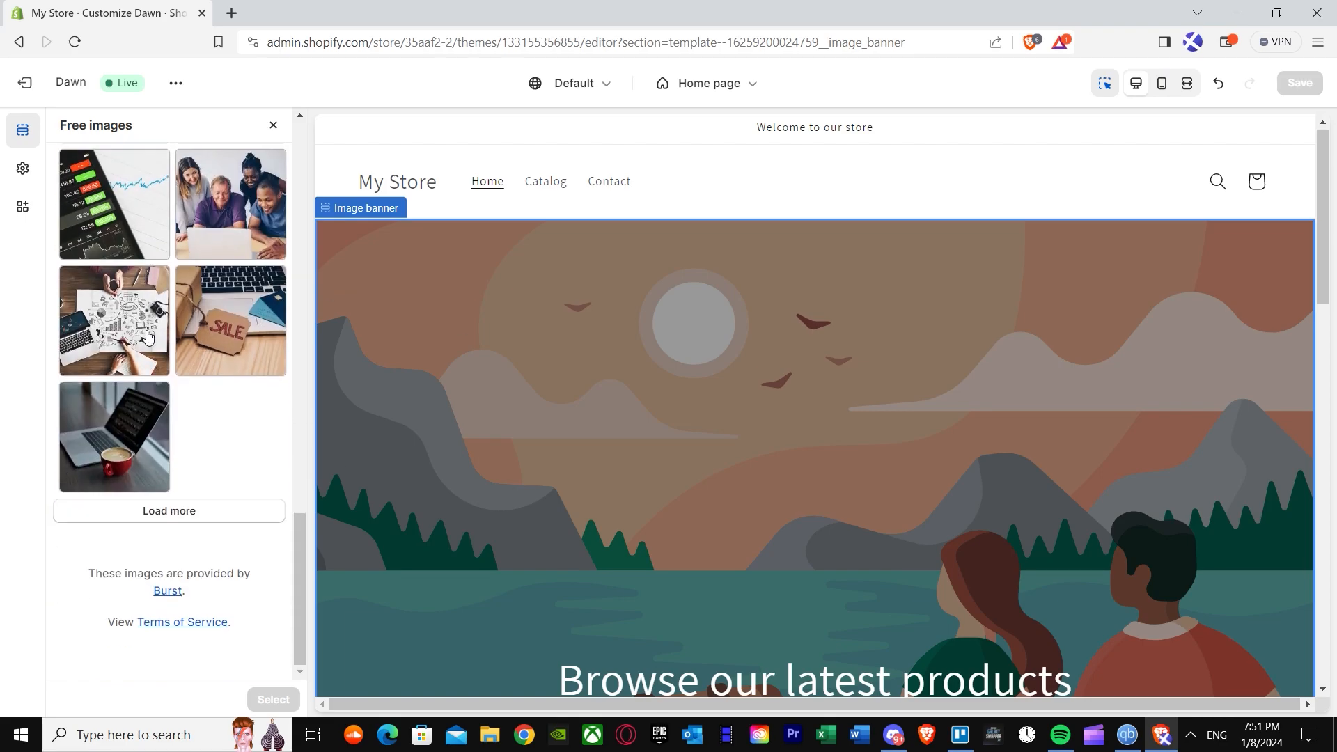
{"action": "scroll", "coordinate": [141, 336], "scroll_direction": "up", "scroll_amount": 6}
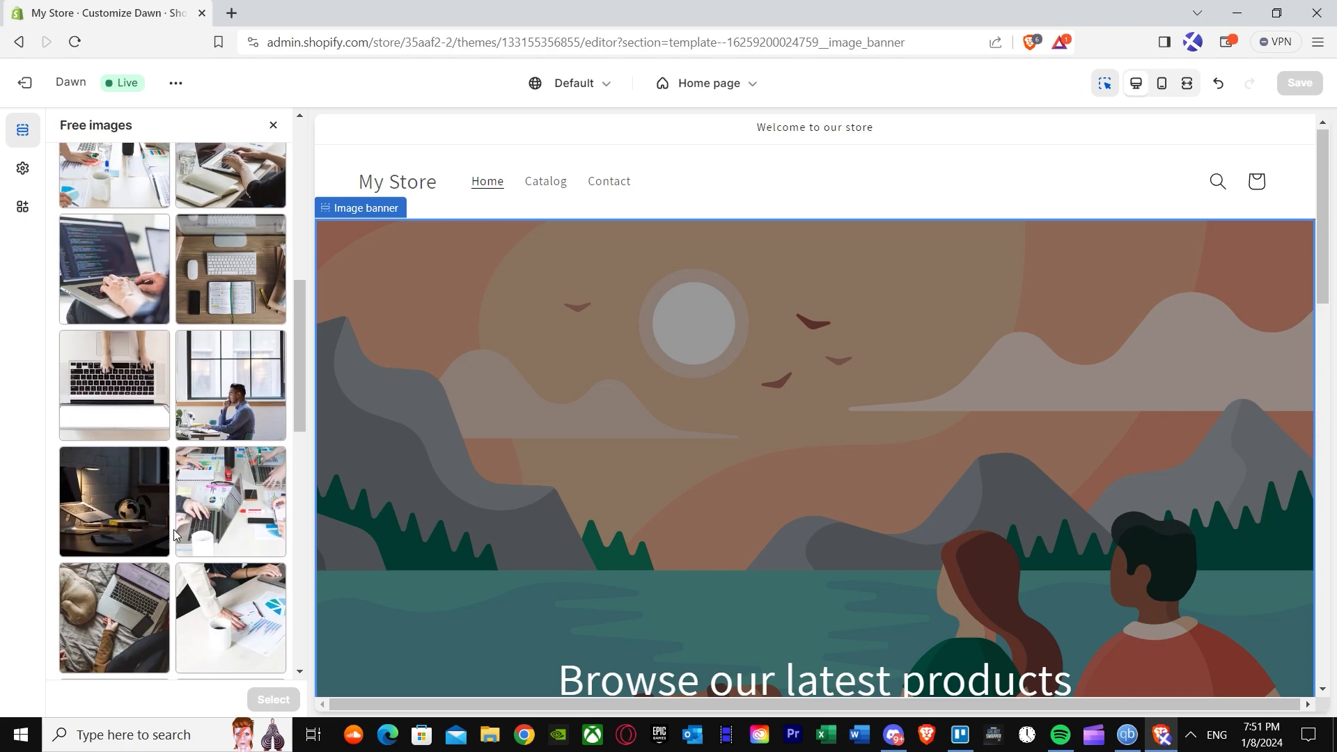
{"action": "scroll", "coordinate": [119, 381], "scroll_direction": "up", "scroll_amount": 8}
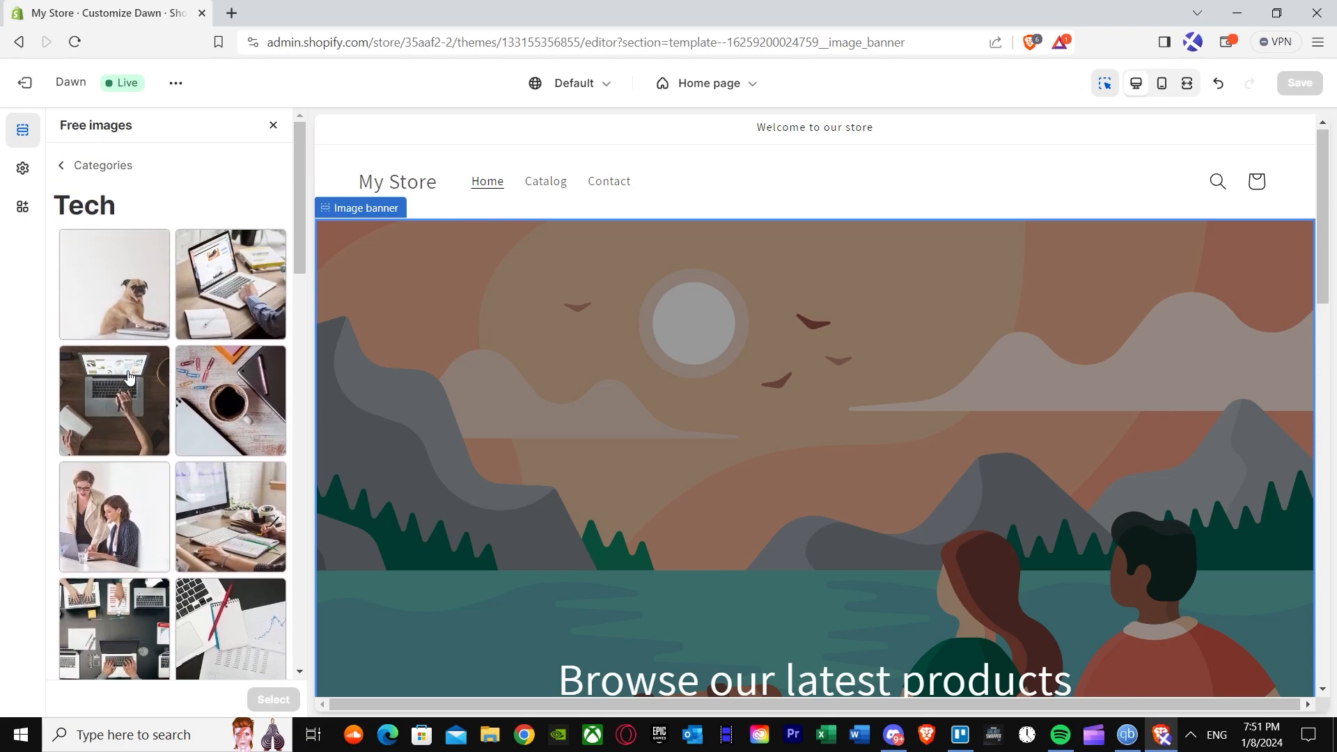
{"action": "scroll", "coordinate": [188, 427], "scroll_direction": "down", "scroll_amount": 1}
{"action": "left_click", "coordinate": [215, 323]}
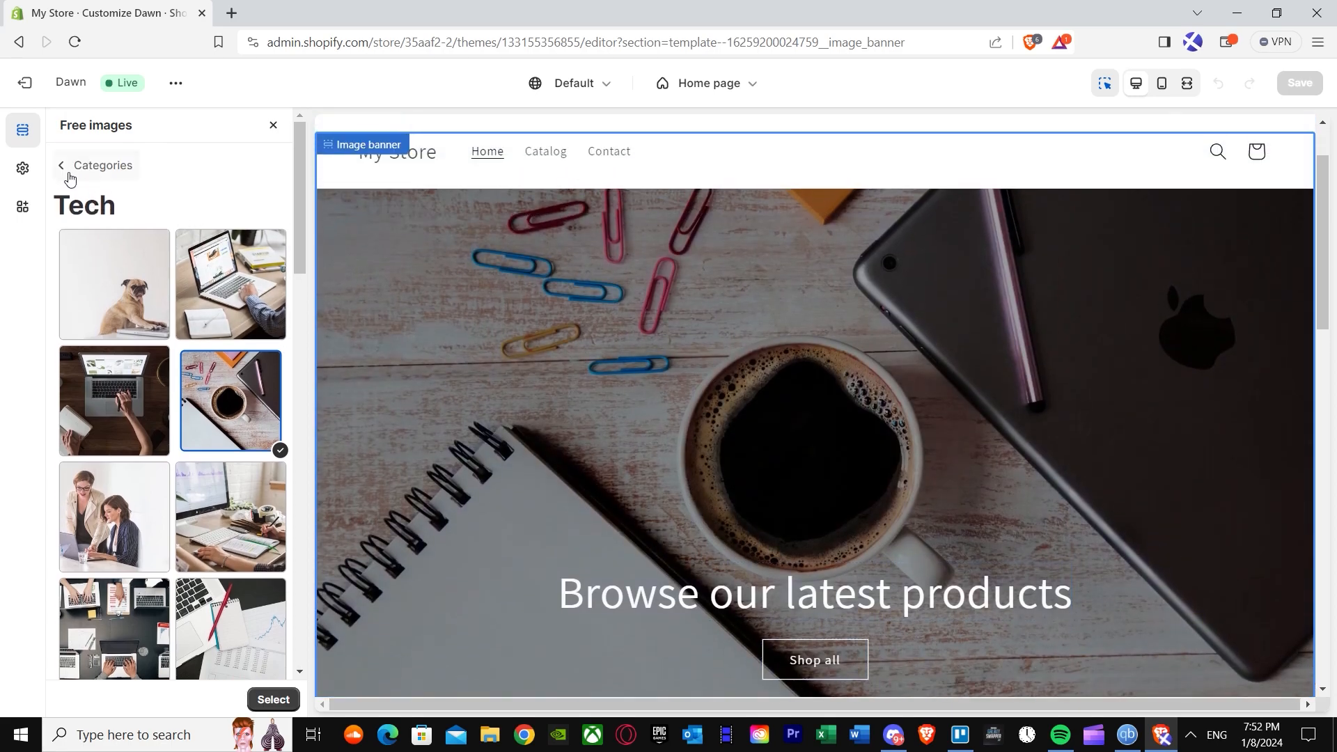
{"action": "left_click", "coordinate": [105, 165]}
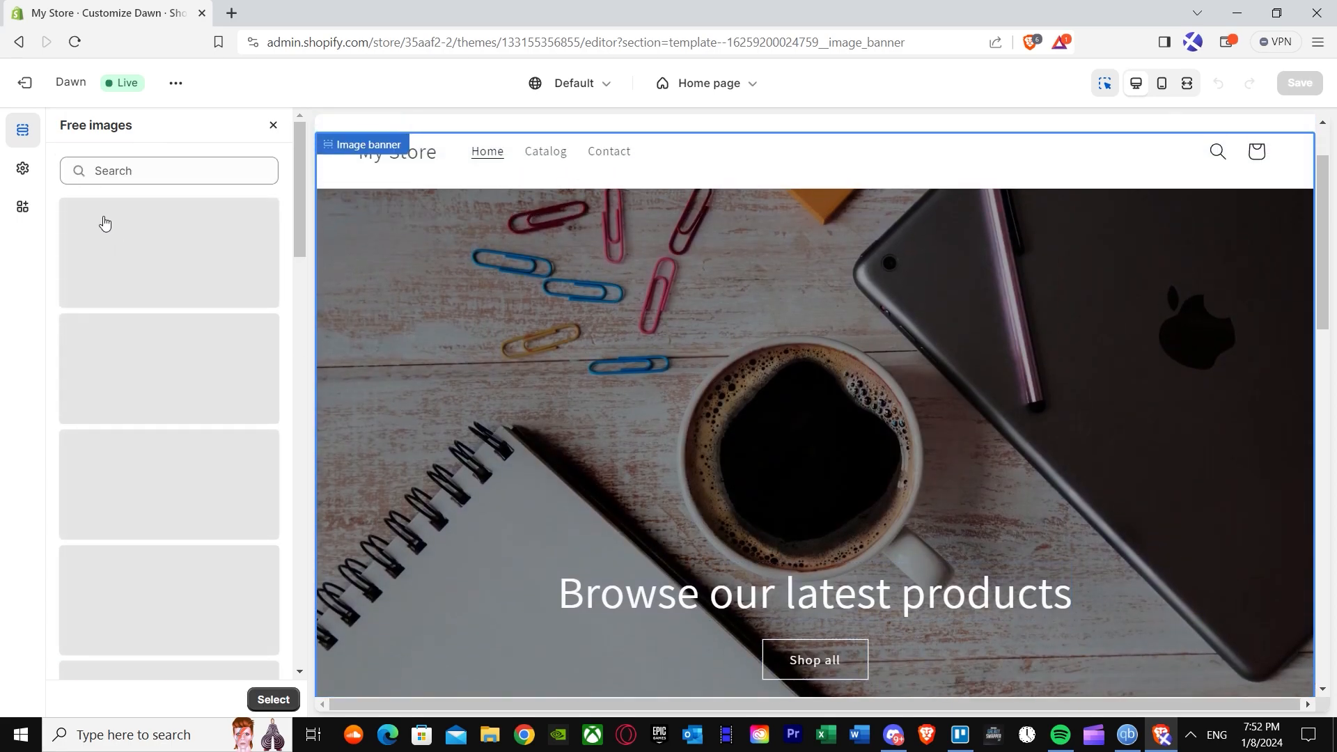
{"action": "left_click", "coordinate": [273, 125]}
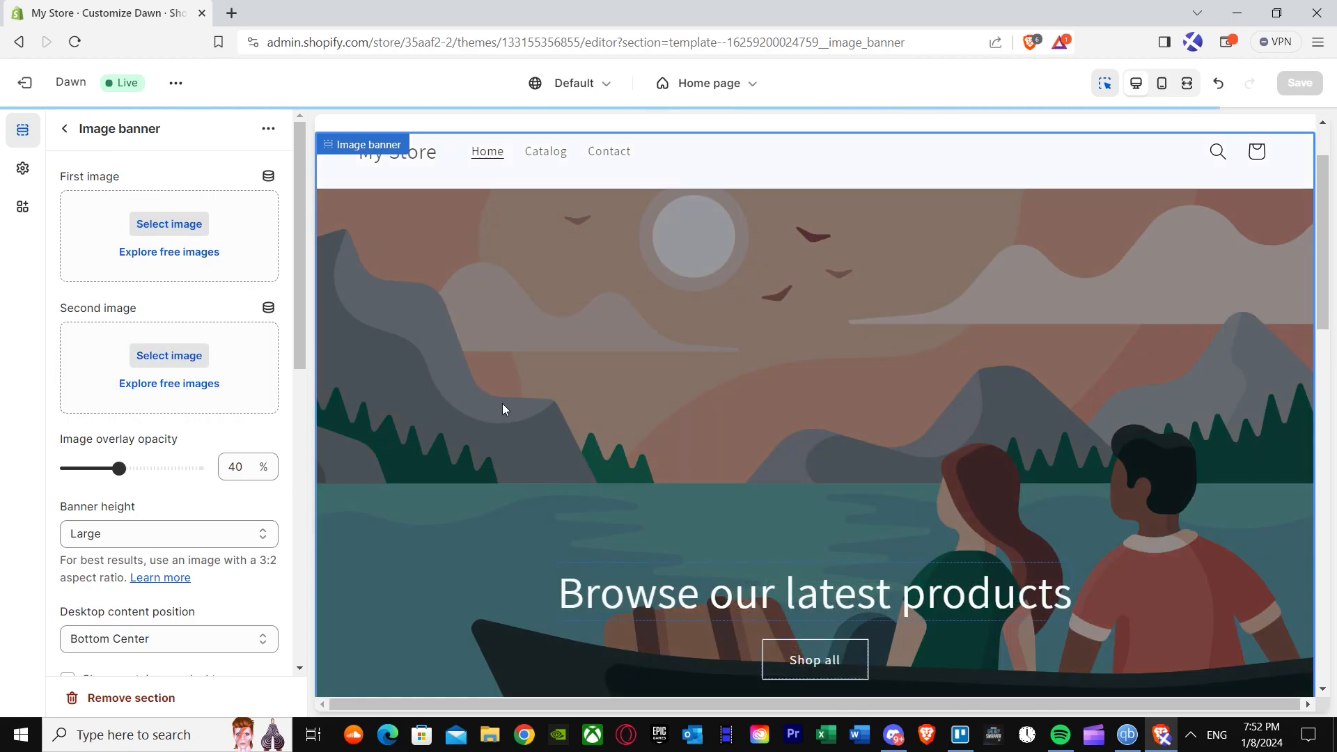
Set the banner's first image to the free Tech photo of a coffee cup, tablet and paper clips.
{"action": "left_click", "coordinate": [161, 252]}
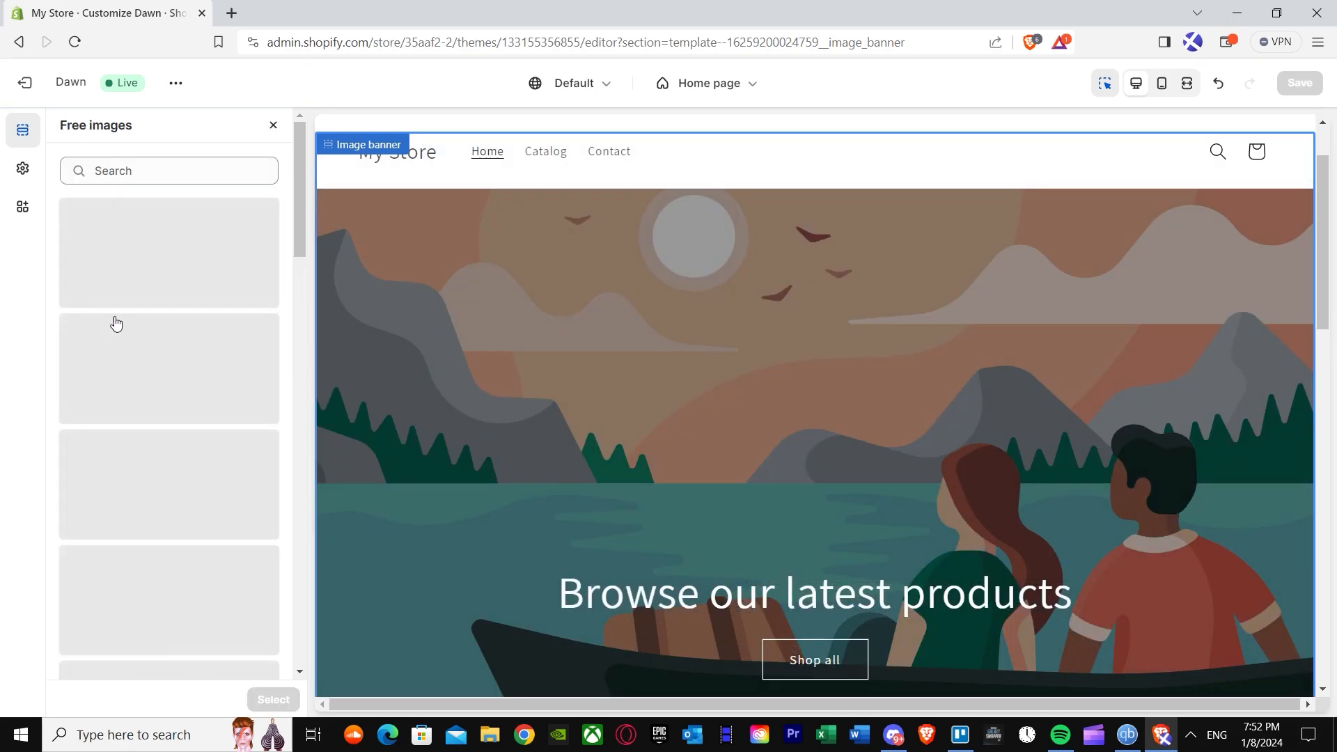
{"action": "scroll", "coordinate": [167, 418], "scroll_direction": "down", "scroll_amount": 10}
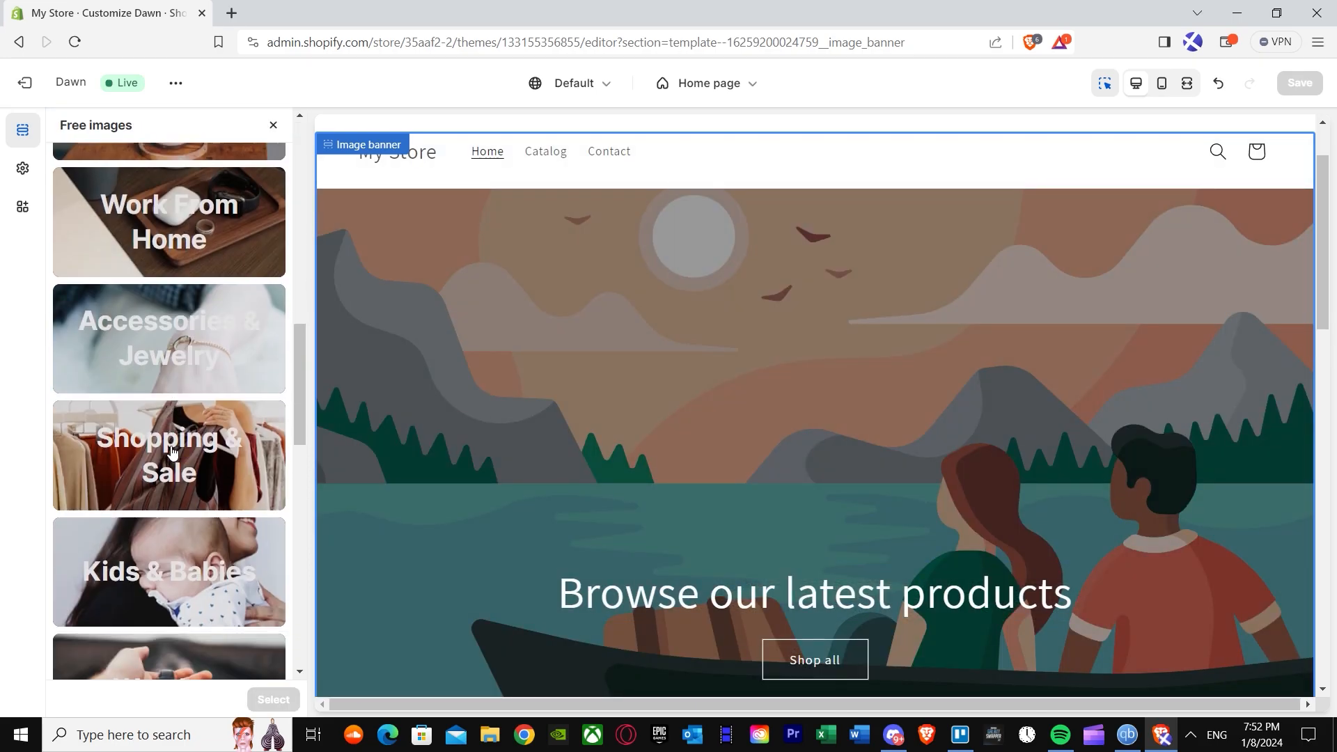
{"action": "scroll", "coordinate": [160, 418], "scroll_direction": "down", "scroll_amount": 4}
{"action": "left_click", "coordinate": [164, 536]}
{"action": "scroll", "coordinate": [159, 382], "scroll_direction": "up", "scroll_amount": 2}
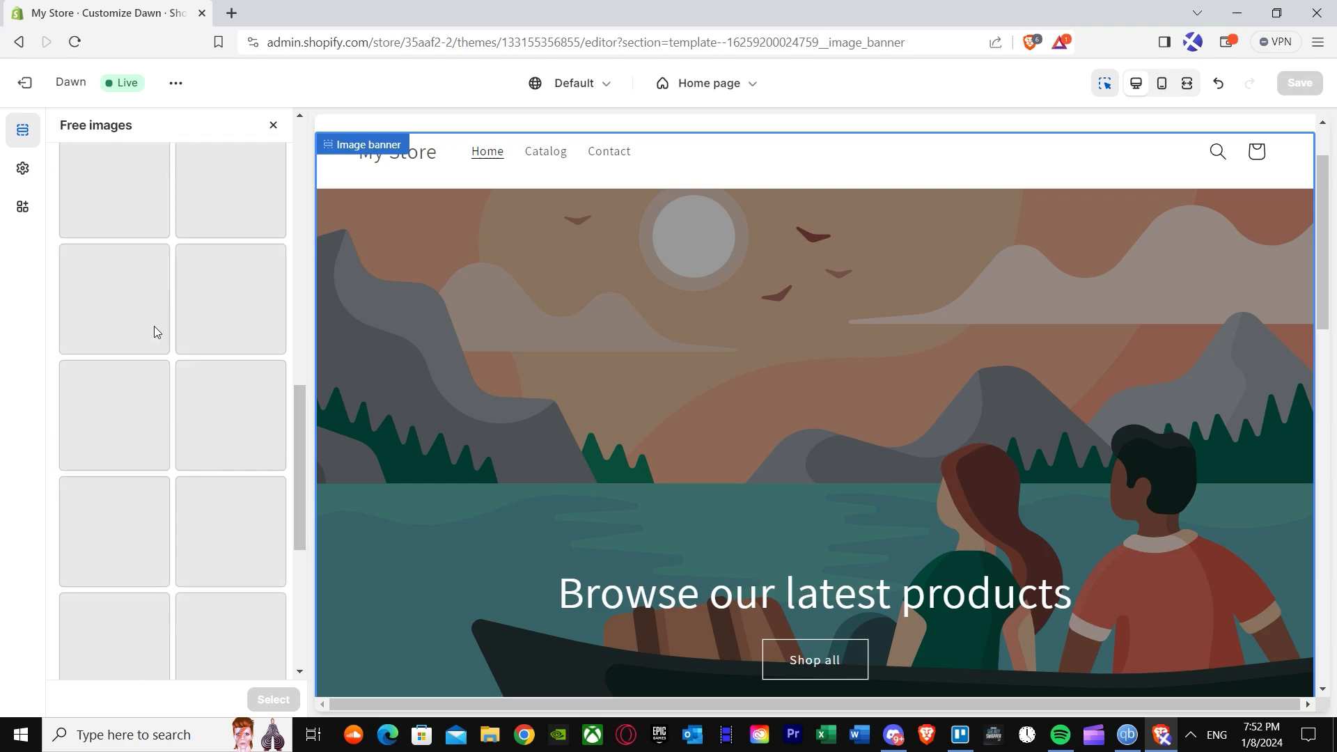
{"action": "scroll", "coordinate": [160, 306], "scroll_direction": "up", "scroll_amount": 5}
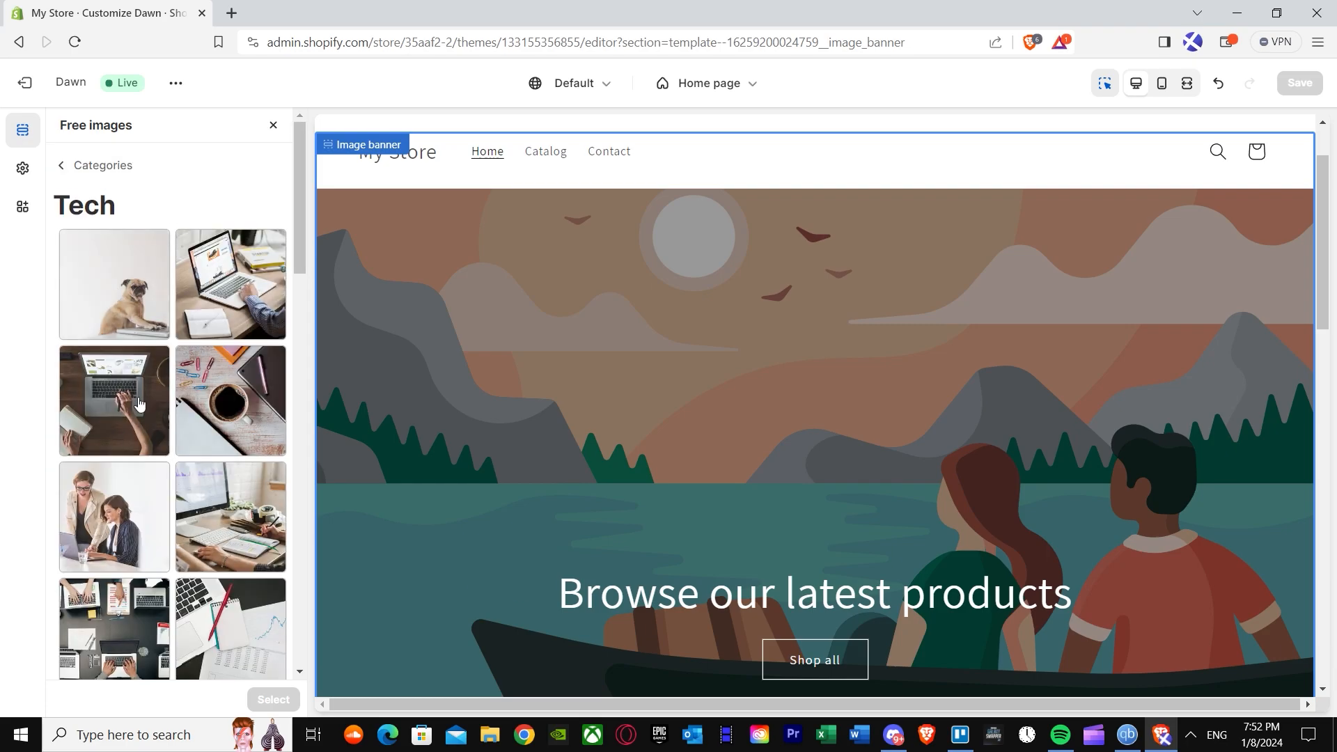
{"action": "scroll", "coordinate": [139, 403], "scroll_direction": "down", "scroll_amount": 10}
{"action": "scroll", "coordinate": [149, 432], "scroll_direction": "up", "scroll_amount": 10}
{"action": "left_click", "coordinate": [233, 410]}
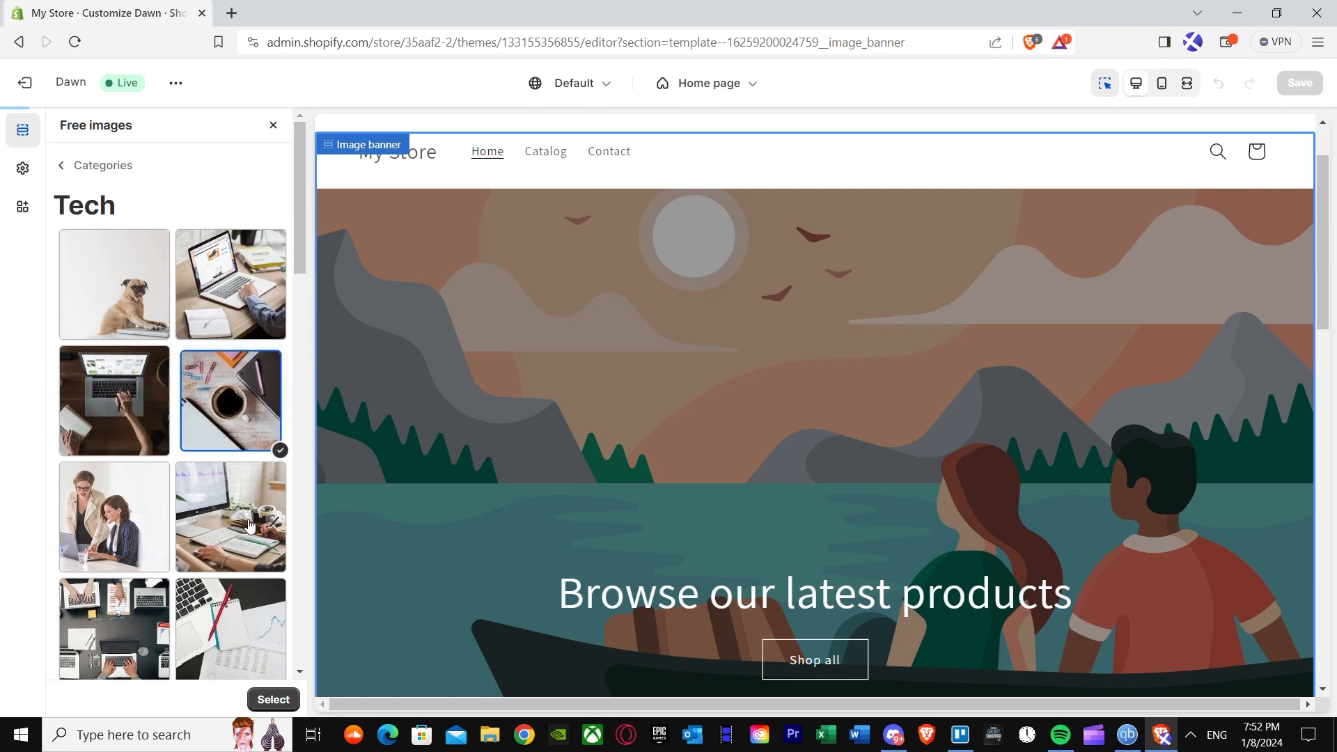
{"action": "left_click", "coordinate": [273, 699]}
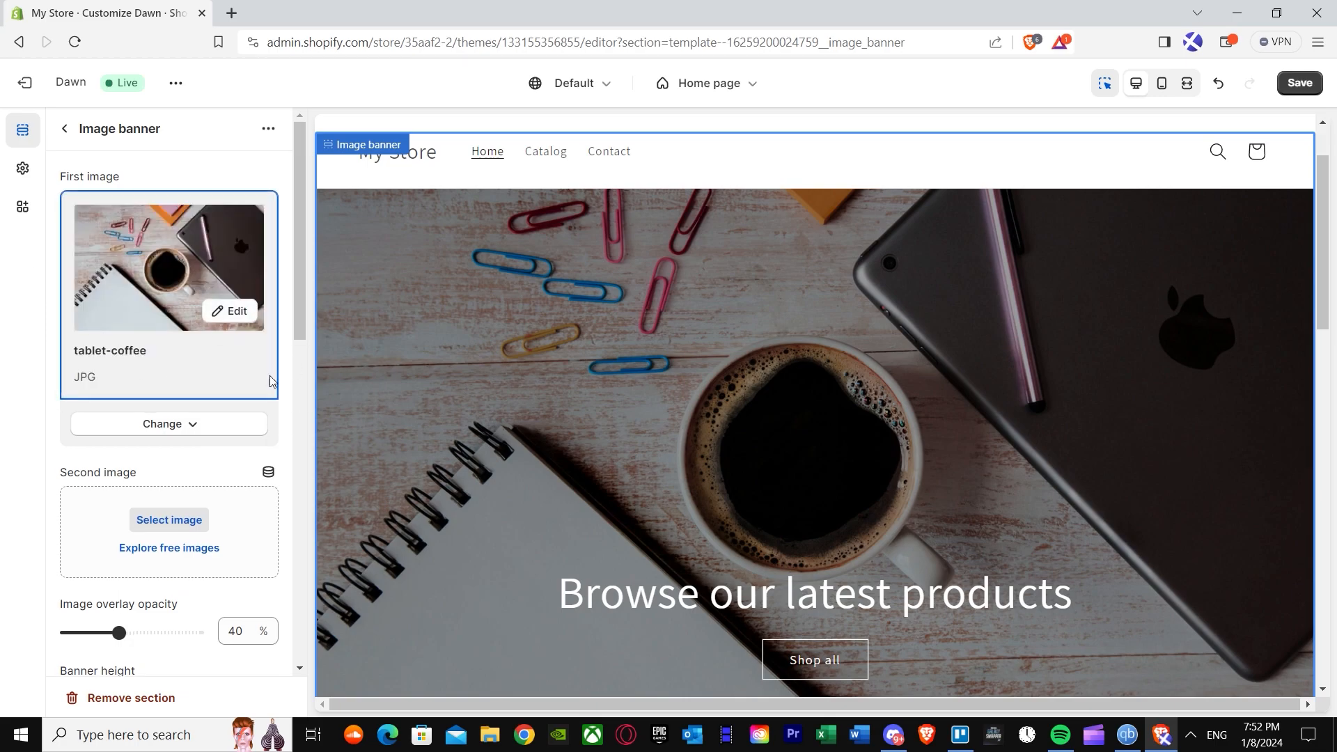
Preview free Tech photos as the banner's second image, including the coffee, laptop and desktop-computer shots, and leave the picker without selecting one.
{"action": "scroll", "coordinate": [191, 491], "scroll_direction": "down", "scroll_amount": 1}
{"action": "scroll", "coordinate": [598, 561], "scroll_direction": "down", "scroll_amount": 2}
{"action": "scroll", "coordinate": [407, 485], "scroll_direction": "up", "scroll_amount": 2}
{"action": "scroll", "coordinate": [495, 407], "scroll_direction": "up", "scroll_amount": 1}
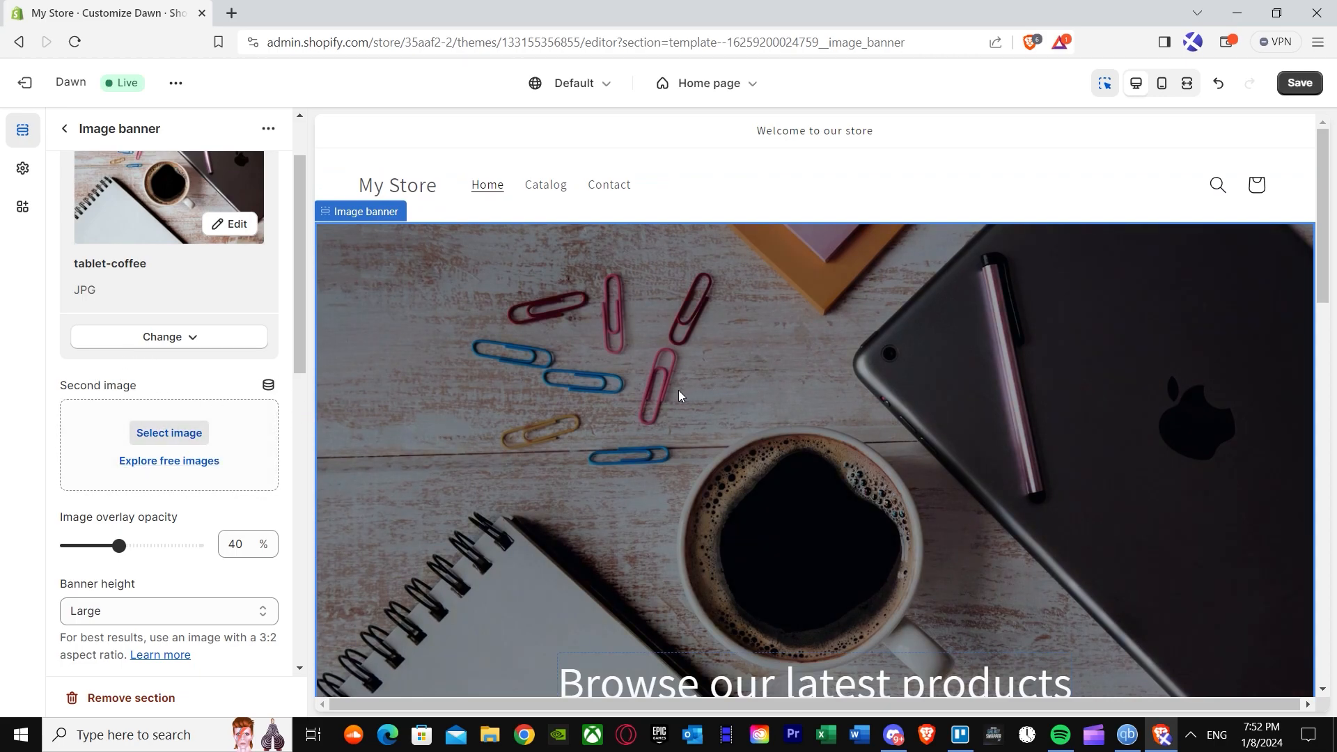
{"action": "left_click", "coordinate": [165, 462]}
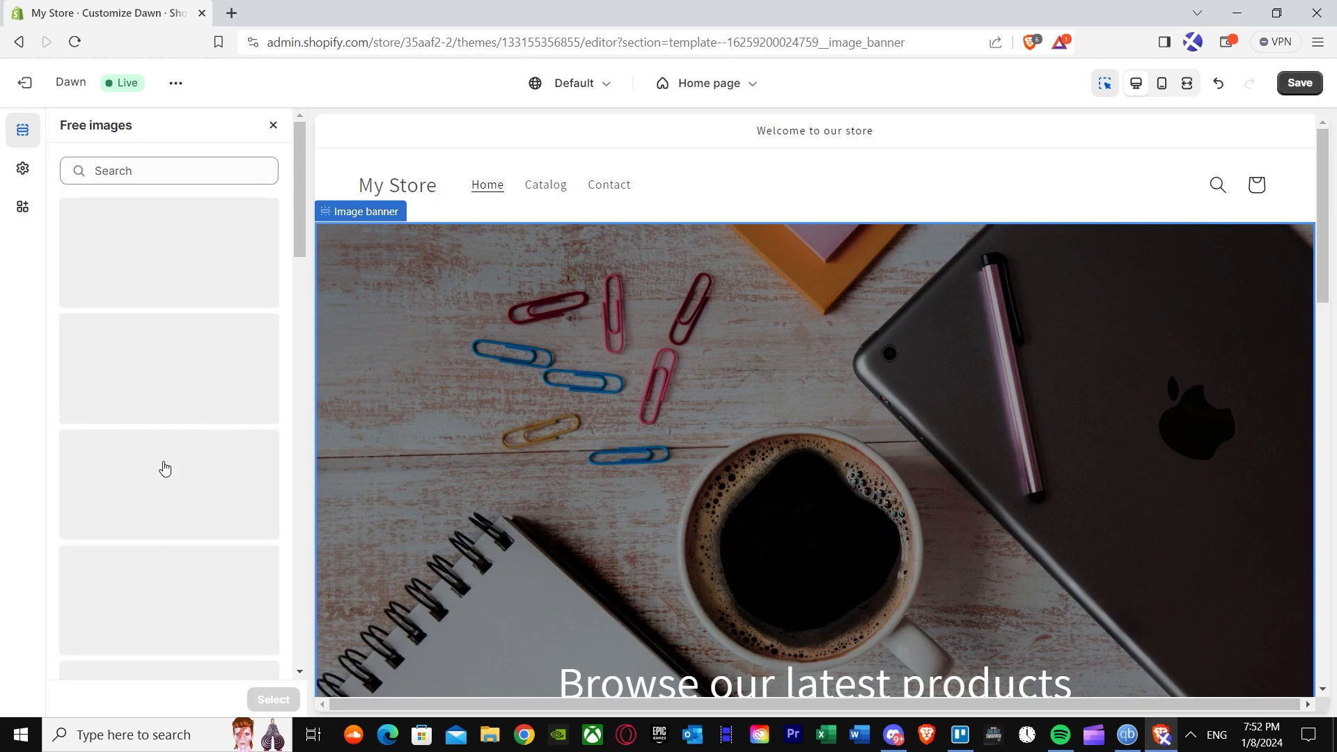
{"action": "scroll", "coordinate": [154, 460], "scroll_direction": "down", "scroll_amount": 15}
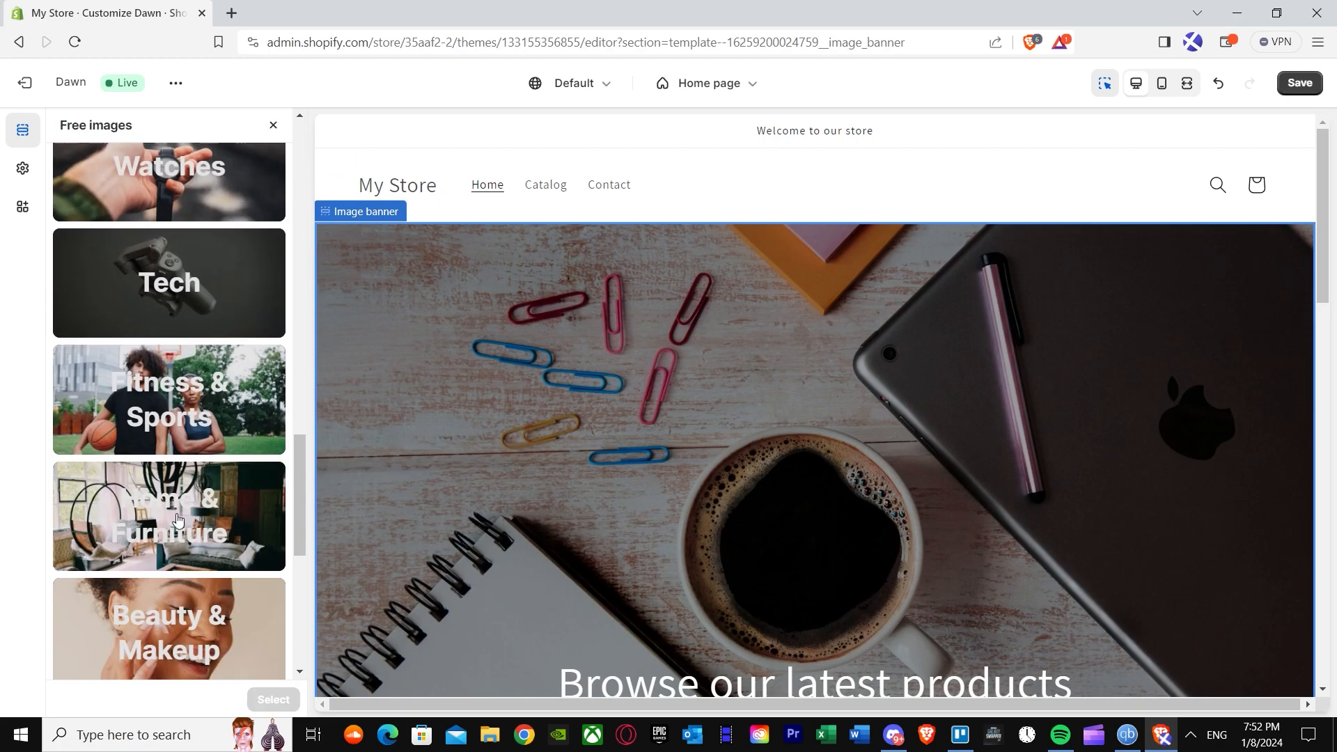
{"action": "left_click", "coordinate": [170, 223]}
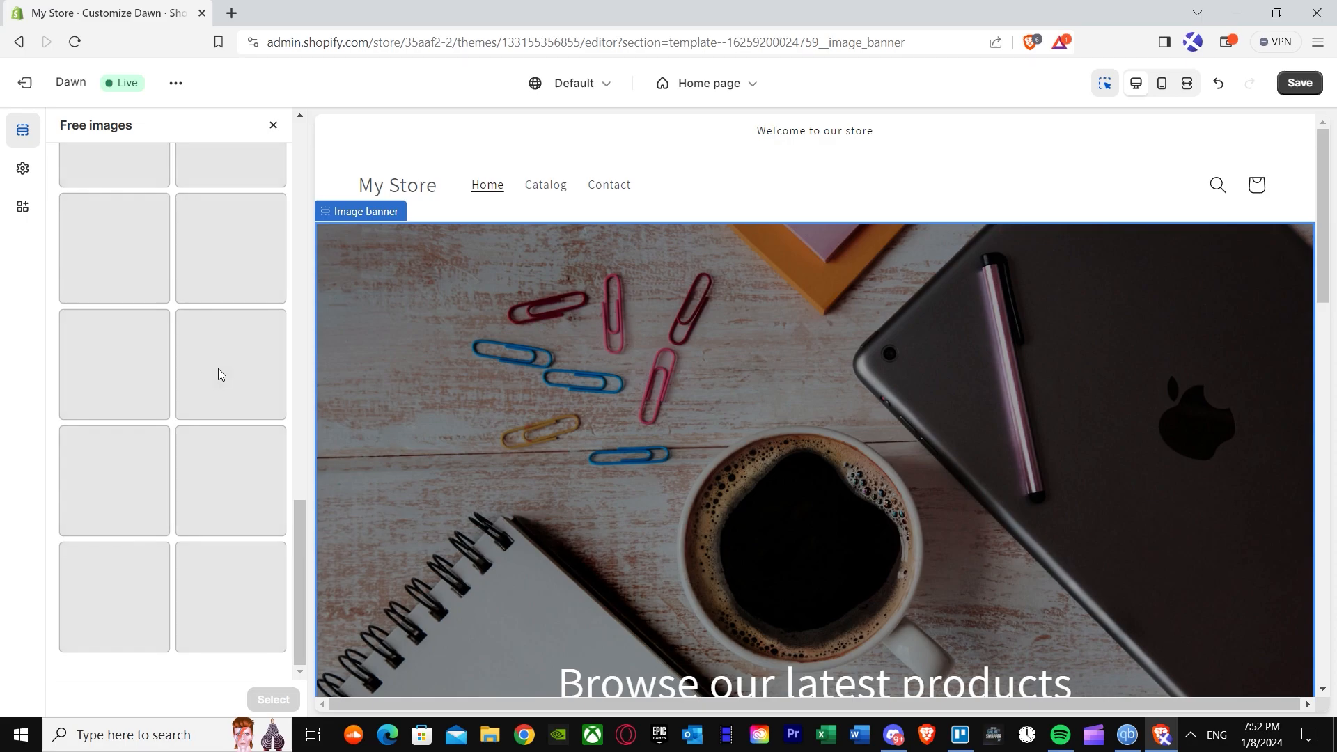
{"action": "scroll", "coordinate": [212, 361], "scroll_direction": "up", "scroll_amount": 10}
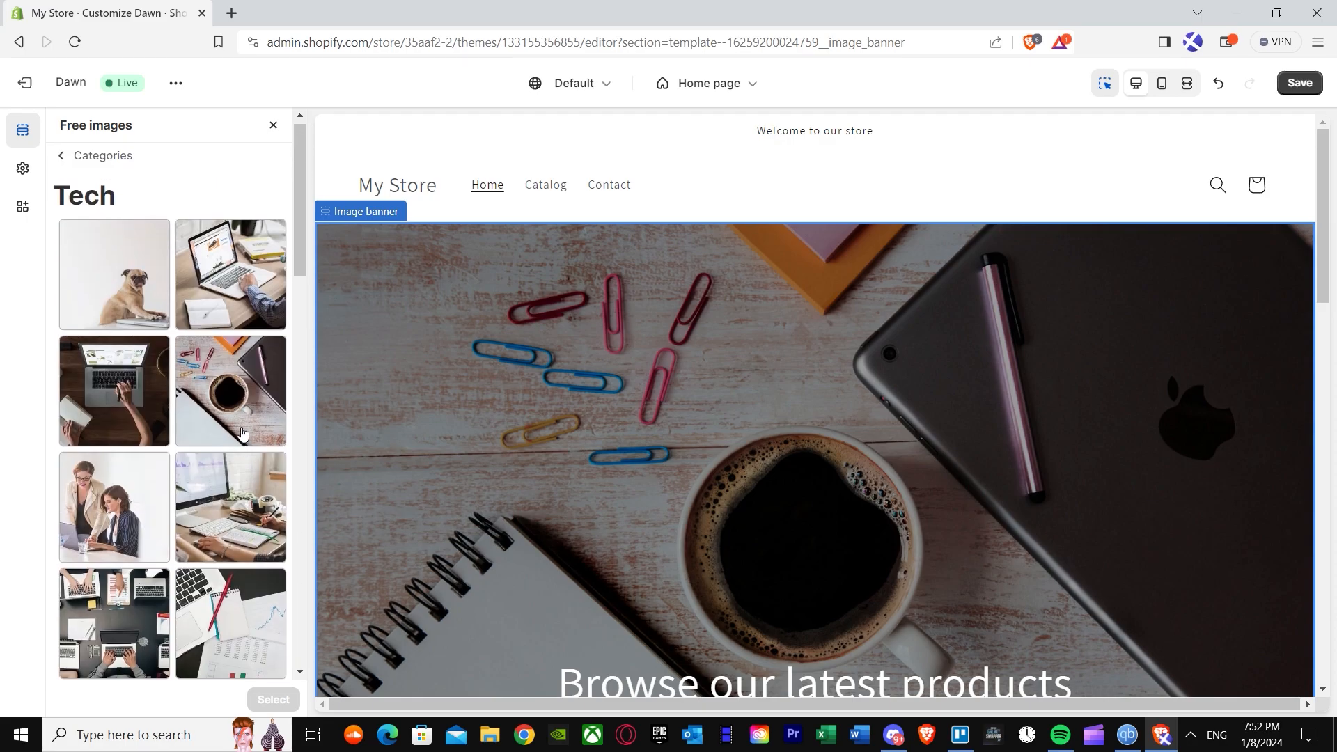
{"action": "left_click", "coordinate": [239, 395]}
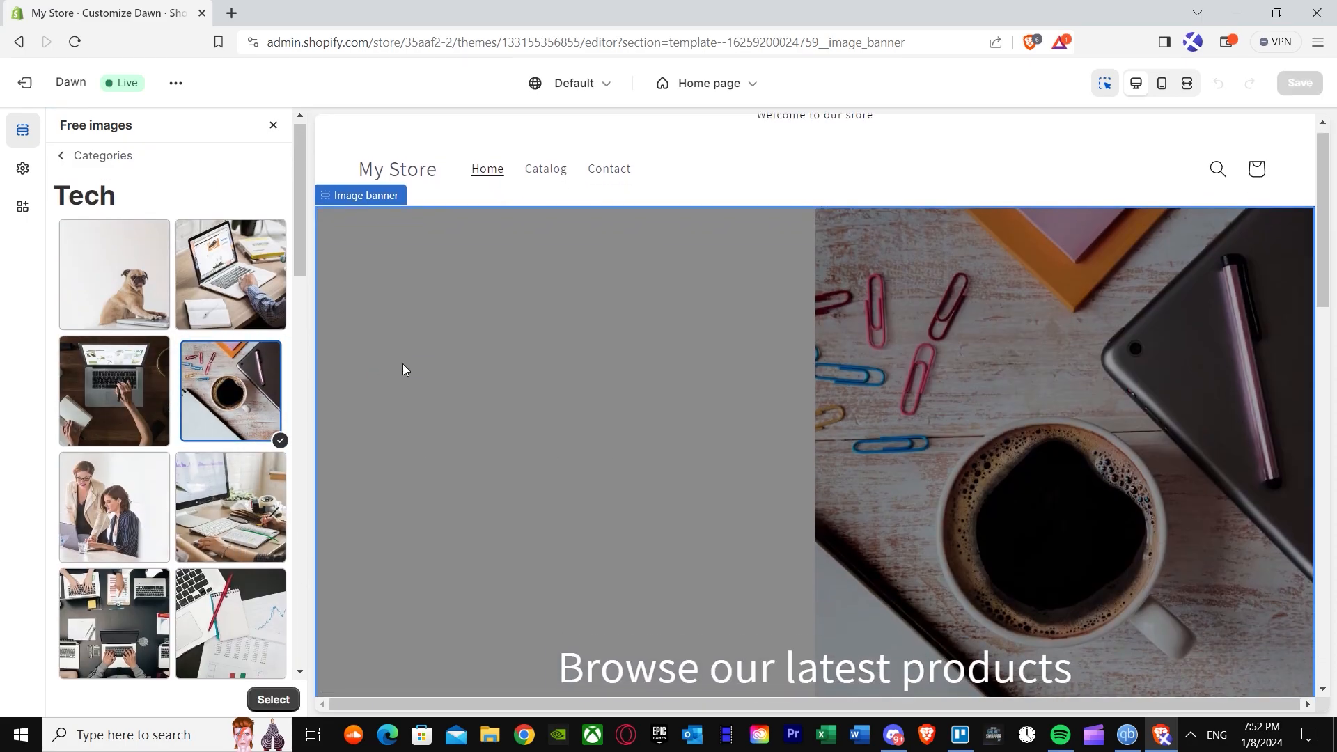
{"action": "left_click", "coordinate": [110, 381]}
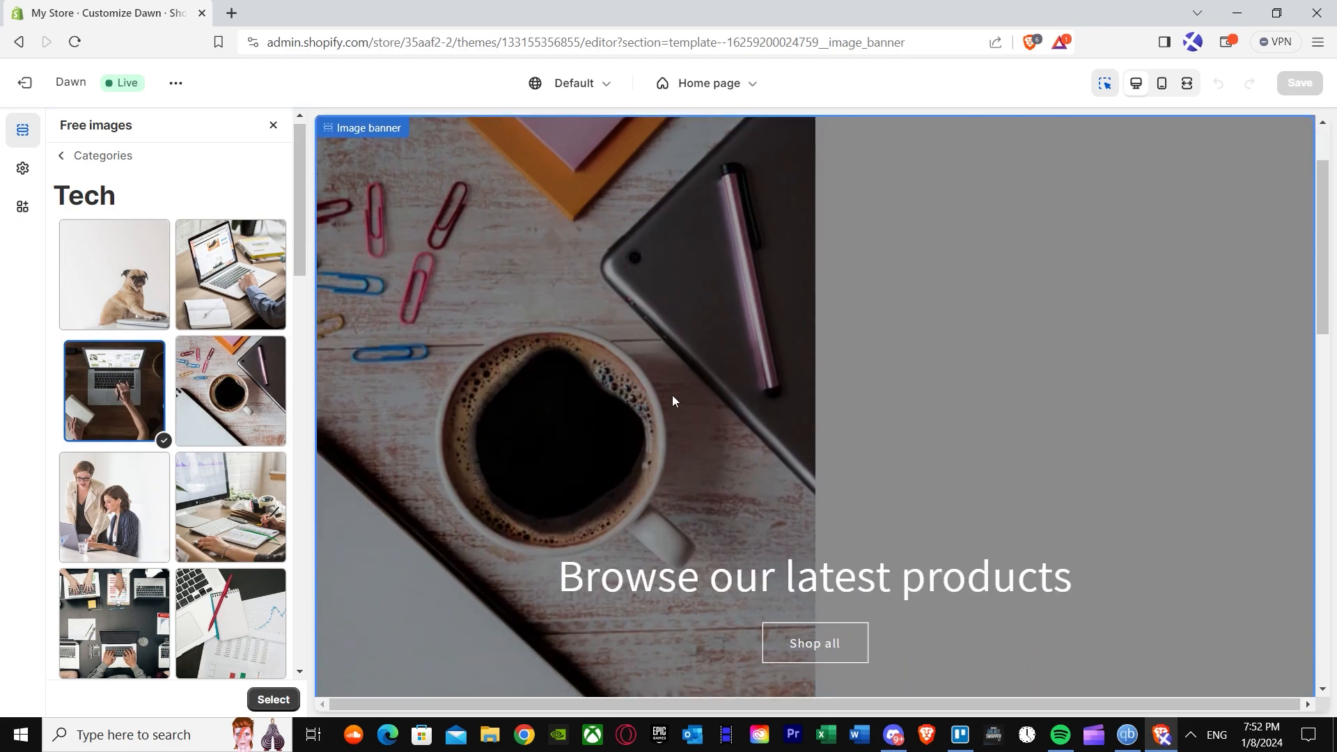
{"action": "left_click", "coordinate": [231, 506]}
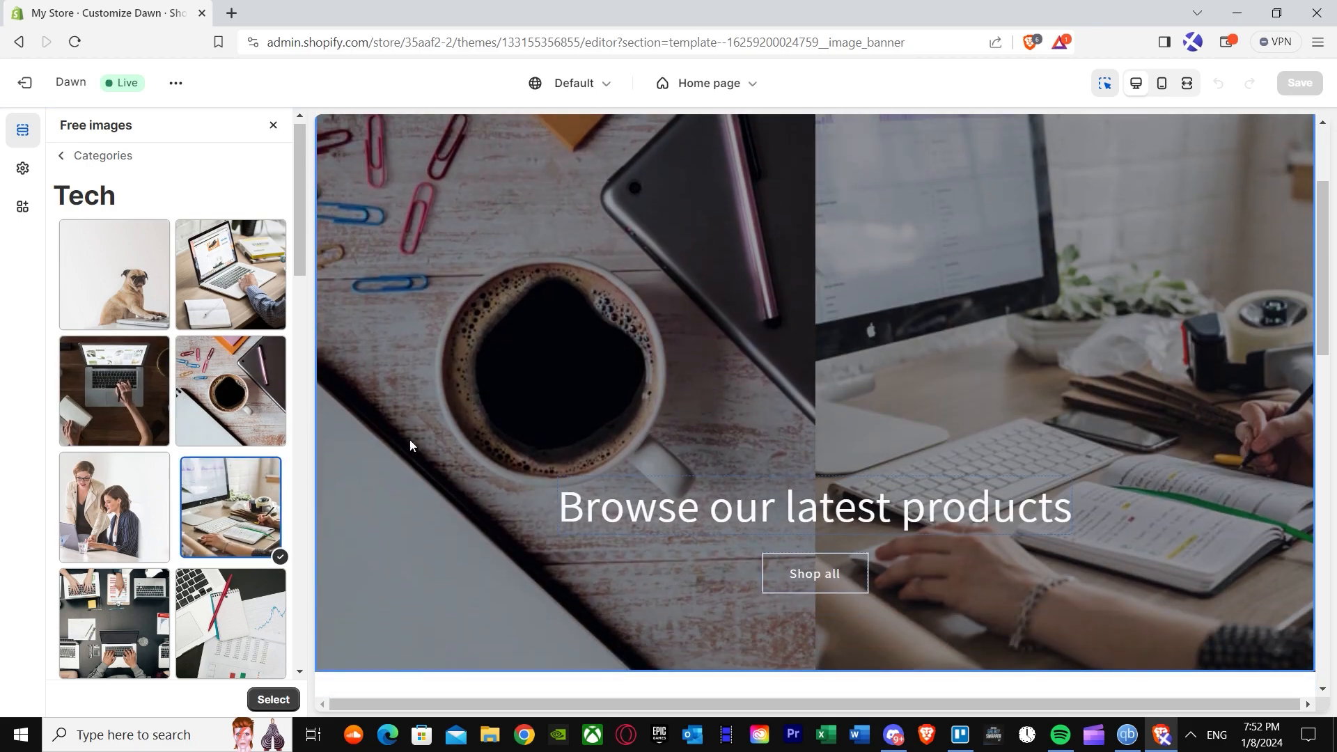
{"action": "left_click", "coordinate": [273, 125]}
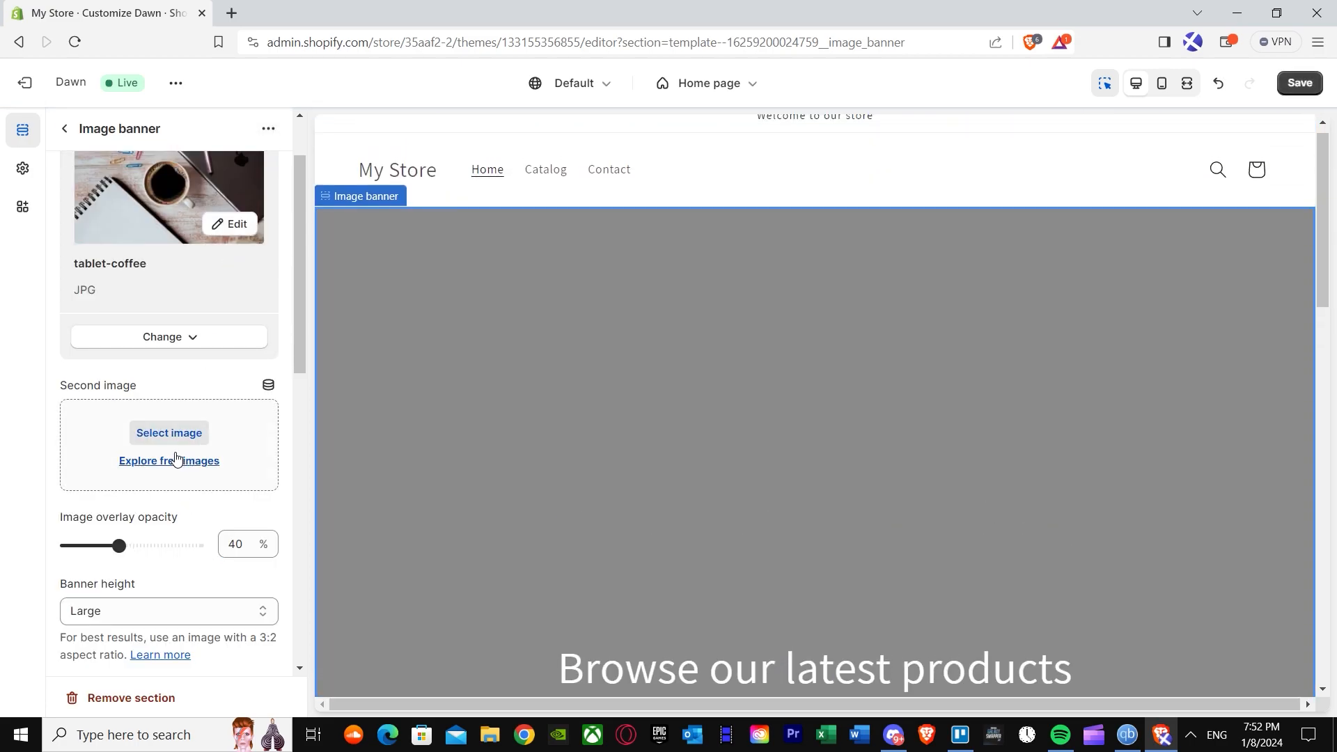
Try the banner's image overlay opacity at 100% and 0%, and set it to 80%.
{"action": "scroll", "coordinate": [174, 511], "scroll_direction": "down", "scroll_amount": 1}
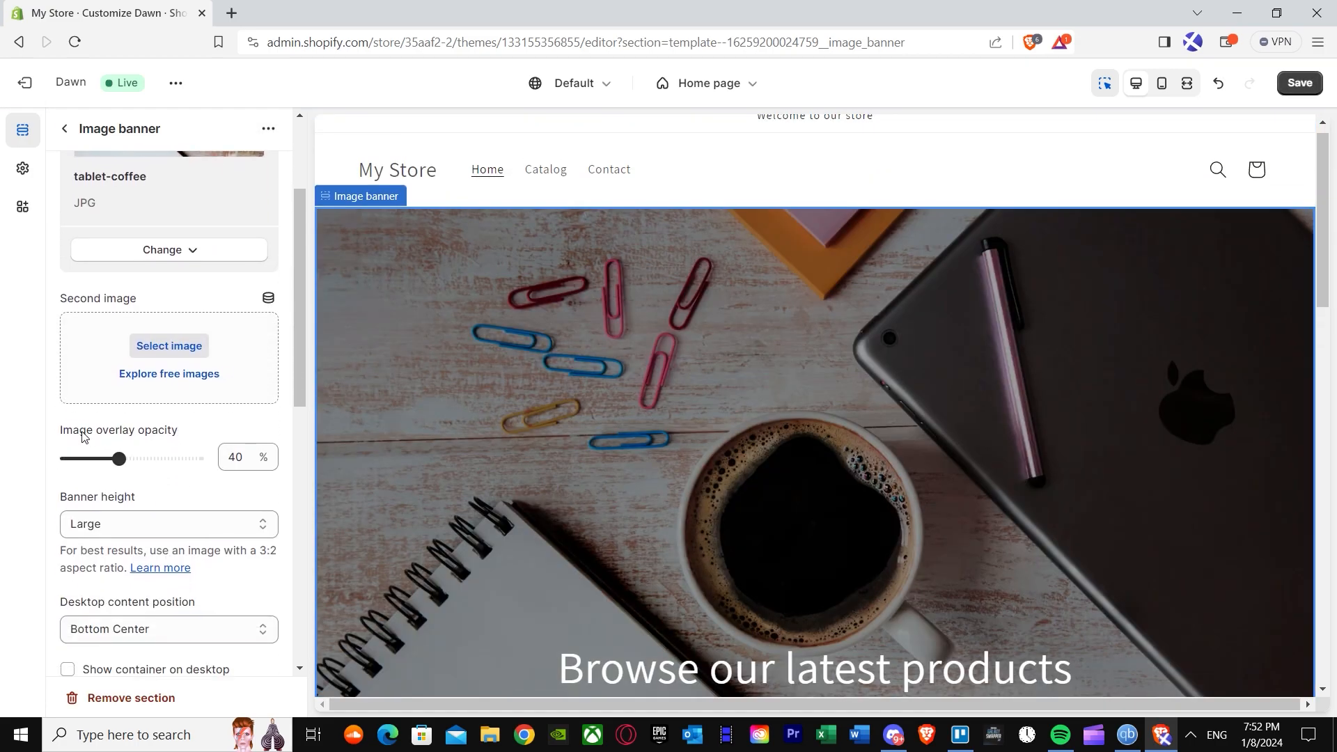
{"action": "left_click_drag", "start_coordinate": [118, 458], "coordinate": [208, 461]}
{"action": "scroll", "coordinate": [236, 504], "scroll_direction": "down", "scroll_amount": 1}
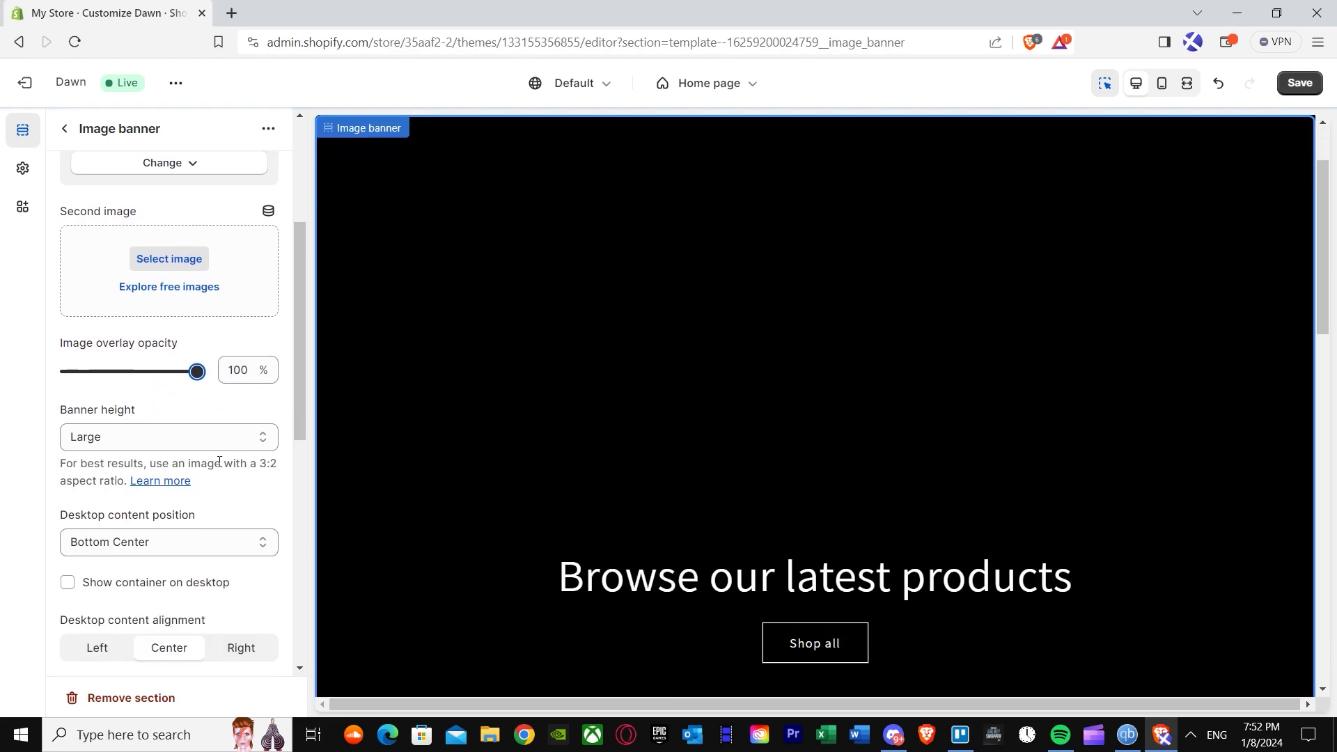
{"action": "left_click_drag", "start_coordinate": [197, 371], "coordinate": [66, 371]}
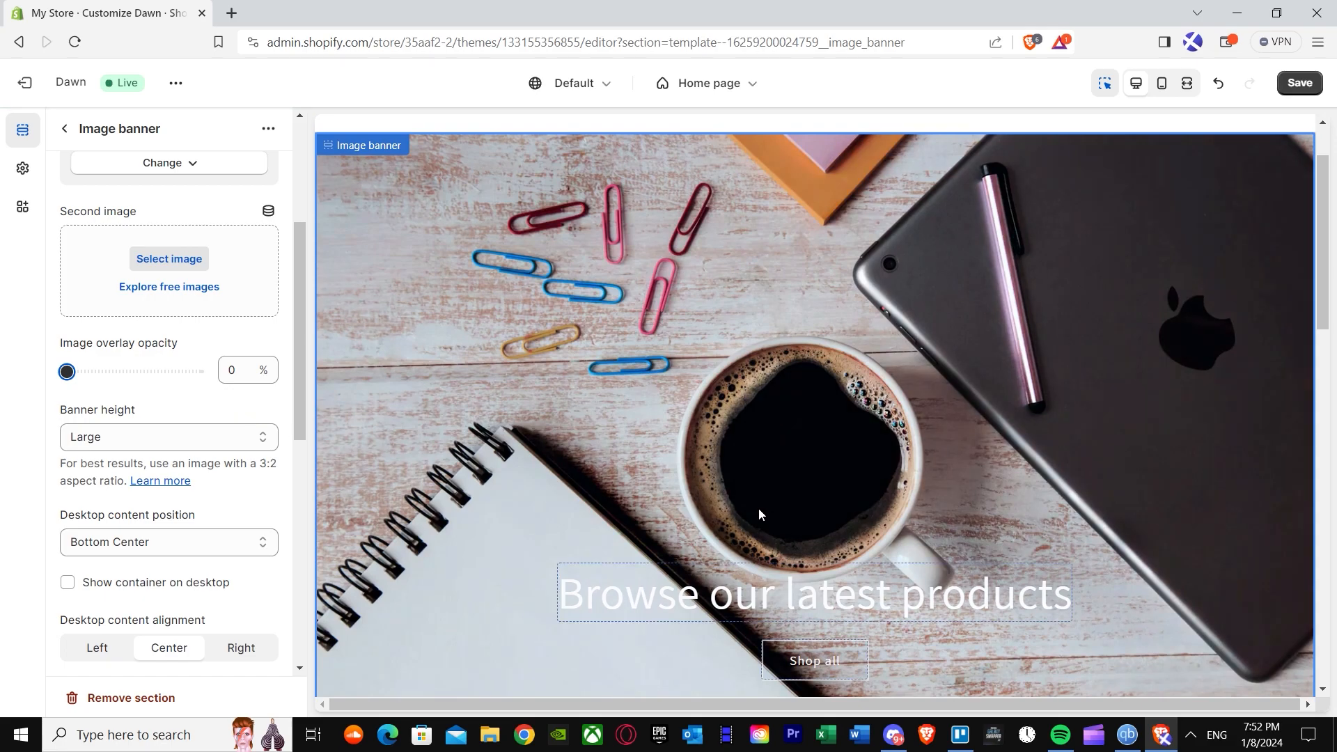
{"action": "left_click_drag", "start_coordinate": [66, 371], "coordinate": [171, 371]}
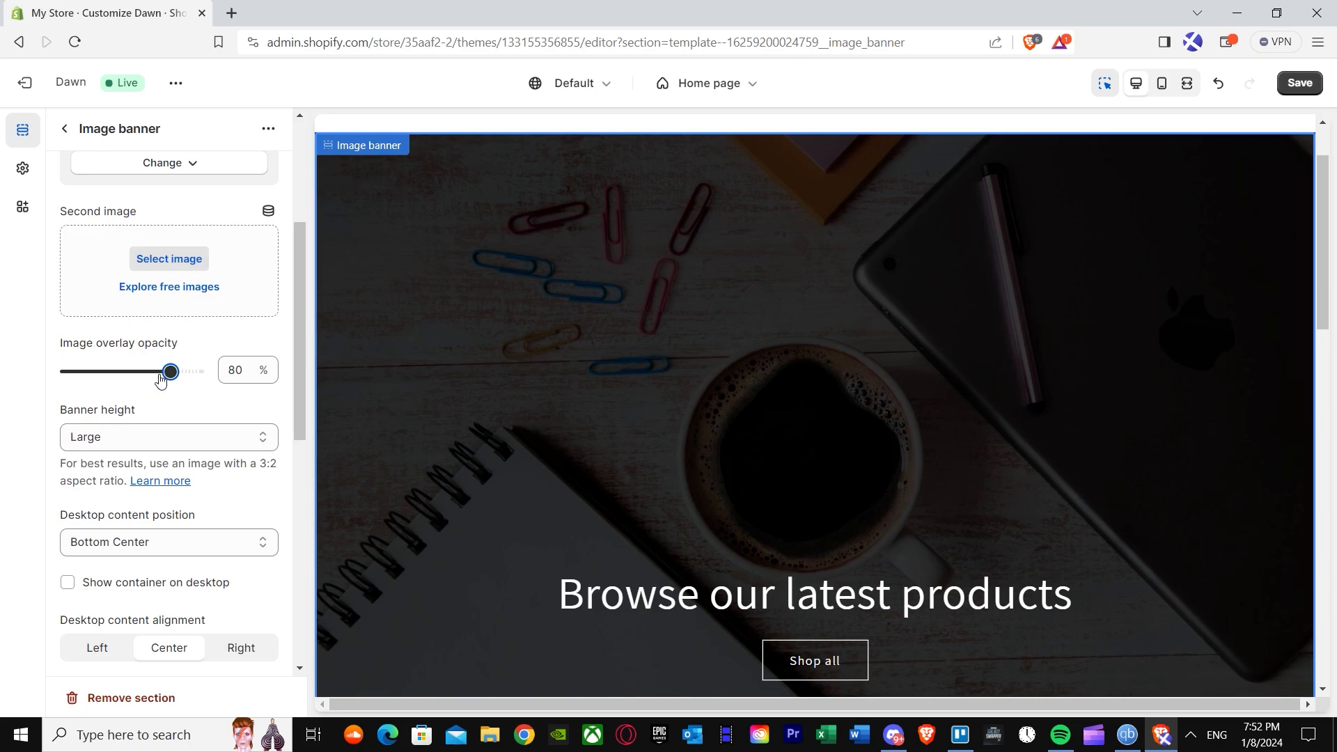
Try the Small and Medium banner heights and return the height to Large.
{"action": "scroll", "coordinate": [140, 390], "scroll_direction": "down", "scroll_amount": 1}
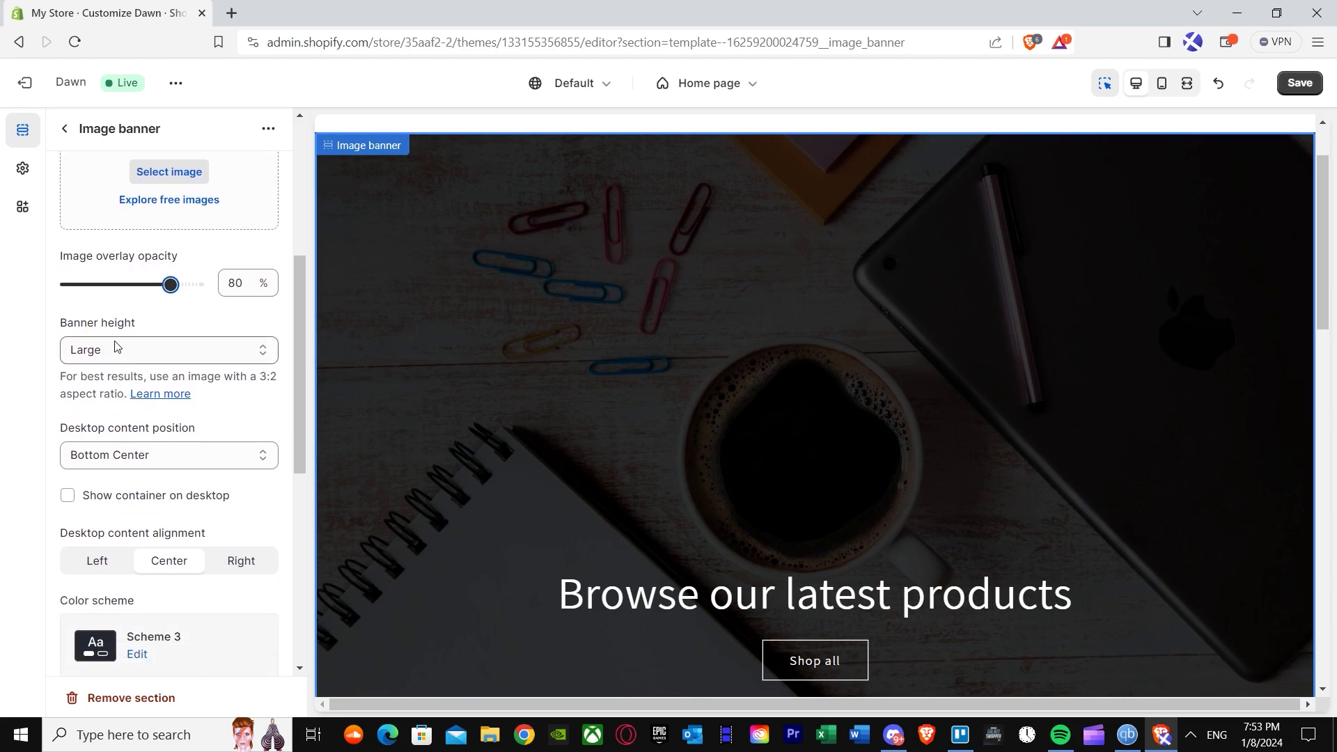
{"action": "left_click", "coordinate": [264, 356]}
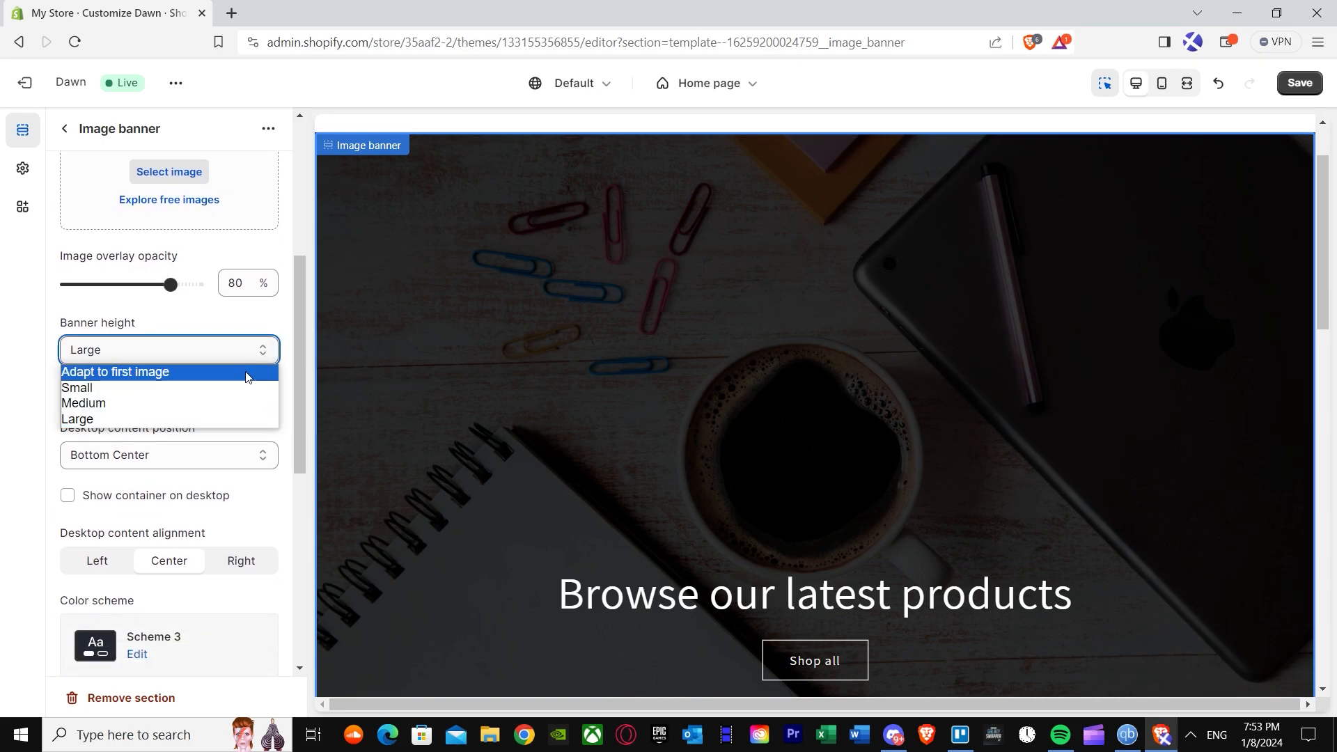
{"action": "left_click", "coordinate": [107, 391]}
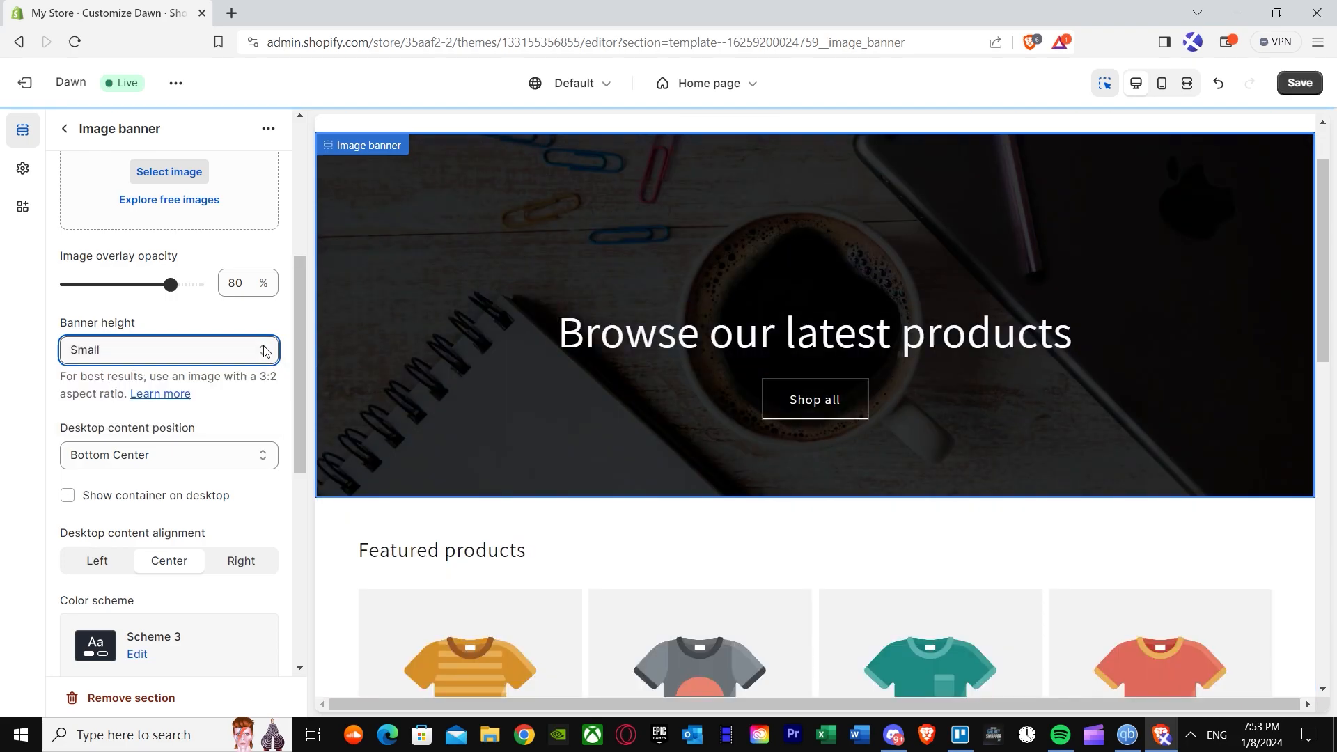
{"action": "left_click", "coordinate": [269, 354]}
{"action": "left_click", "coordinate": [139, 407]}
{"action": "left_click", "coordinate": [262, 349]}
{"action": "left_click", "coordinate": [161, 419]}
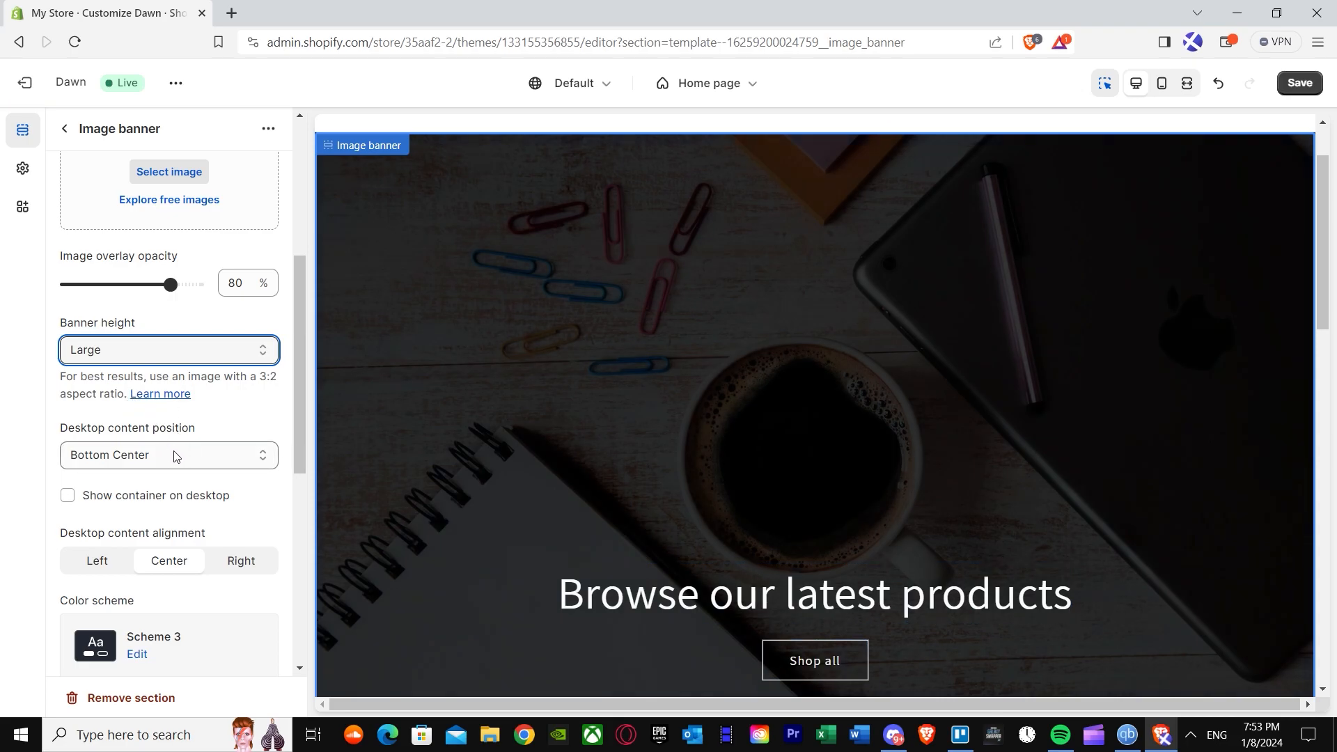
Try the Top Left and Middle Left desktop content positions, and set the banner's position to Middle Center.
{"action": "left_click", "coordinate": [180, 456]}
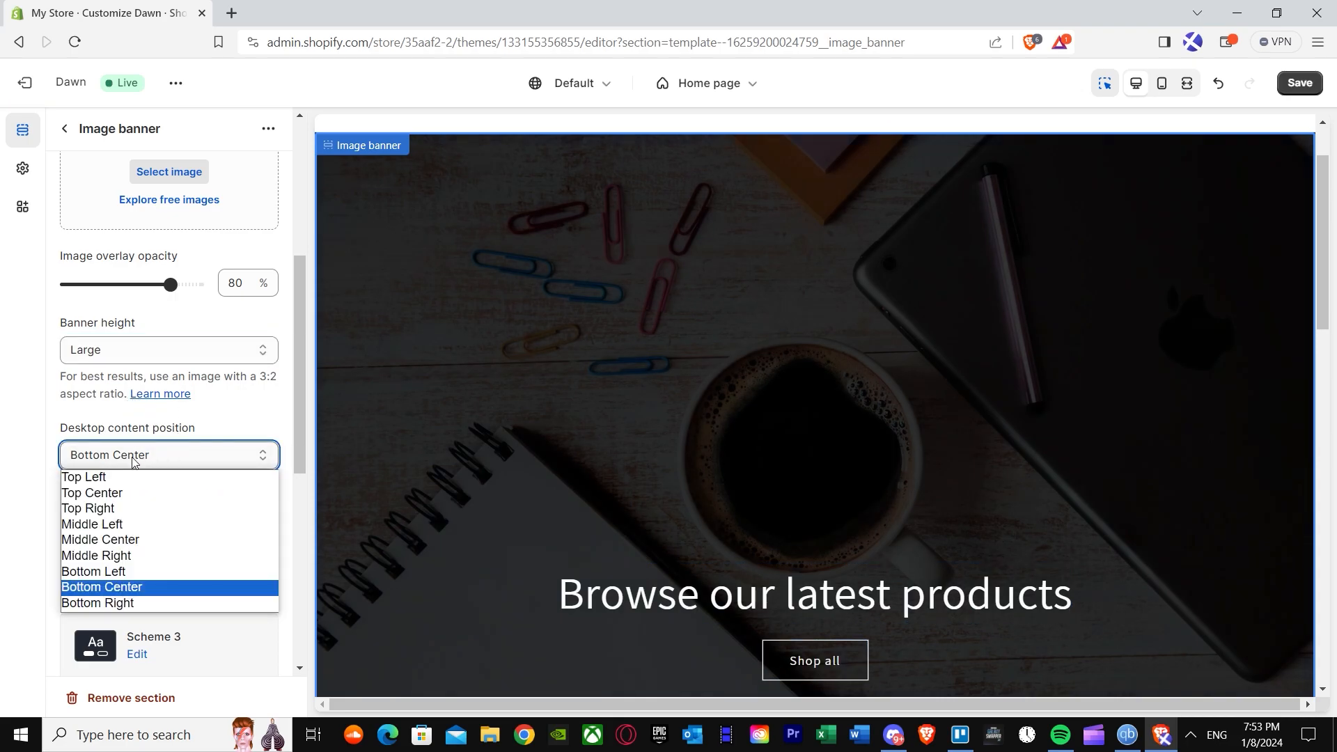
{"action": "left_click", "coordinate": [174, 475]}
{"action": "left_click", "coordinate": [178, 465]}
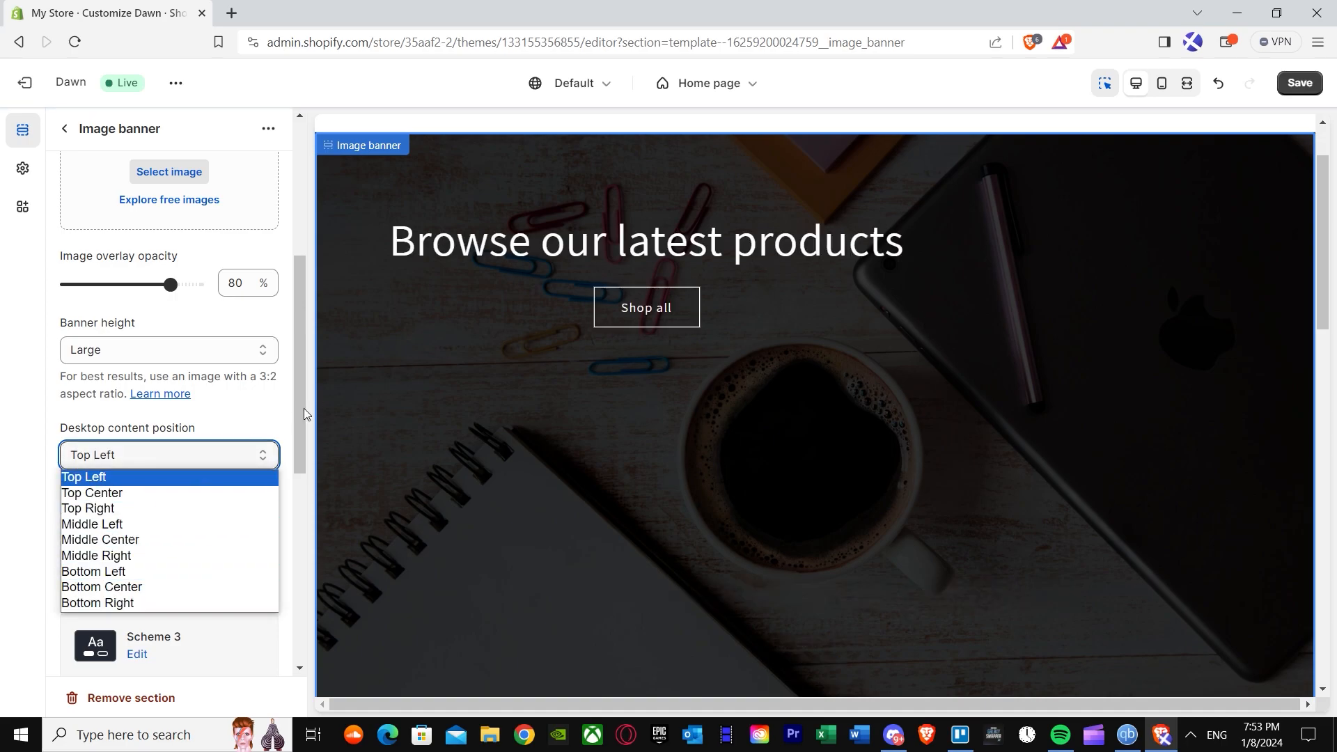
{"action": "left_click", "coordinate": [103, 531]}
{"action": "left_click", "coordinate": [185, 456]}
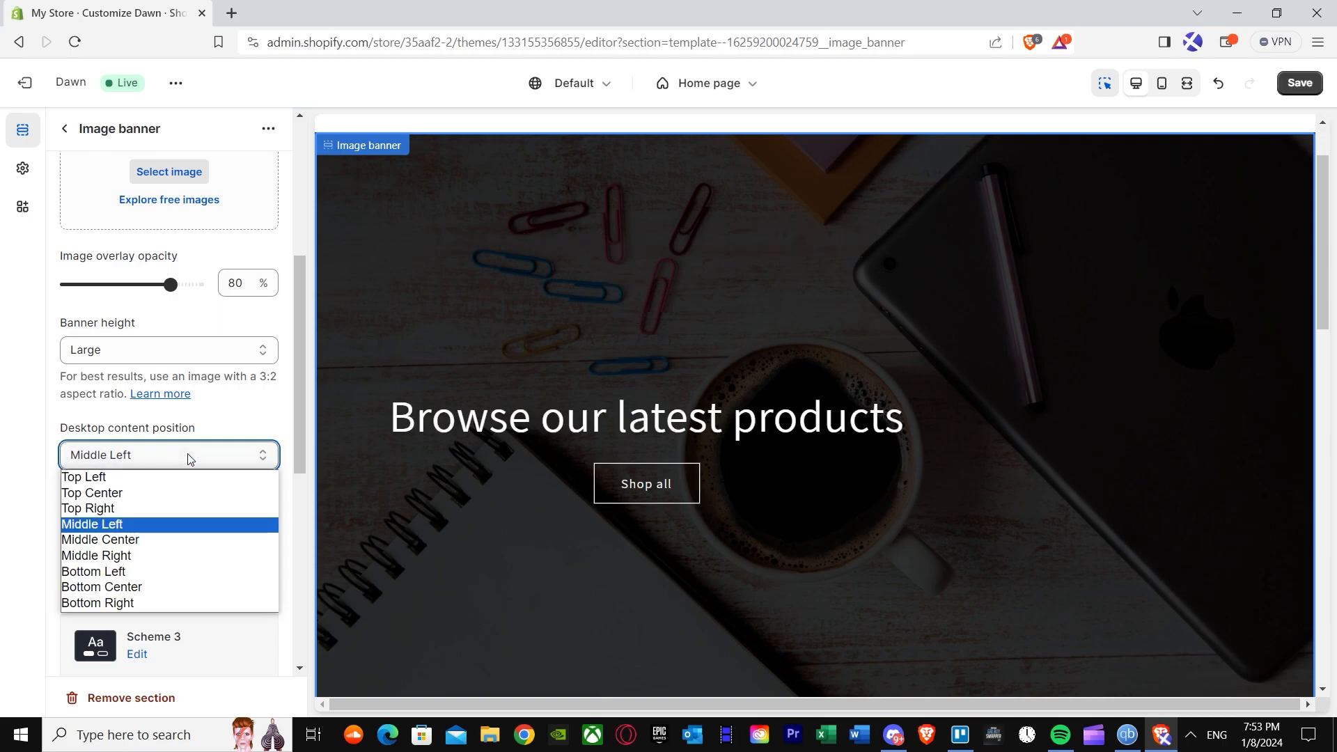
{"action": "left_click", "coordinate": [119, 542]}
Try the Right and Left desktop content alignments and return the banner's alignment to Center.
{"action": "scroll", "coordinate": [153, 467], "scroll_direction": "down", "scroll_amount": 1}
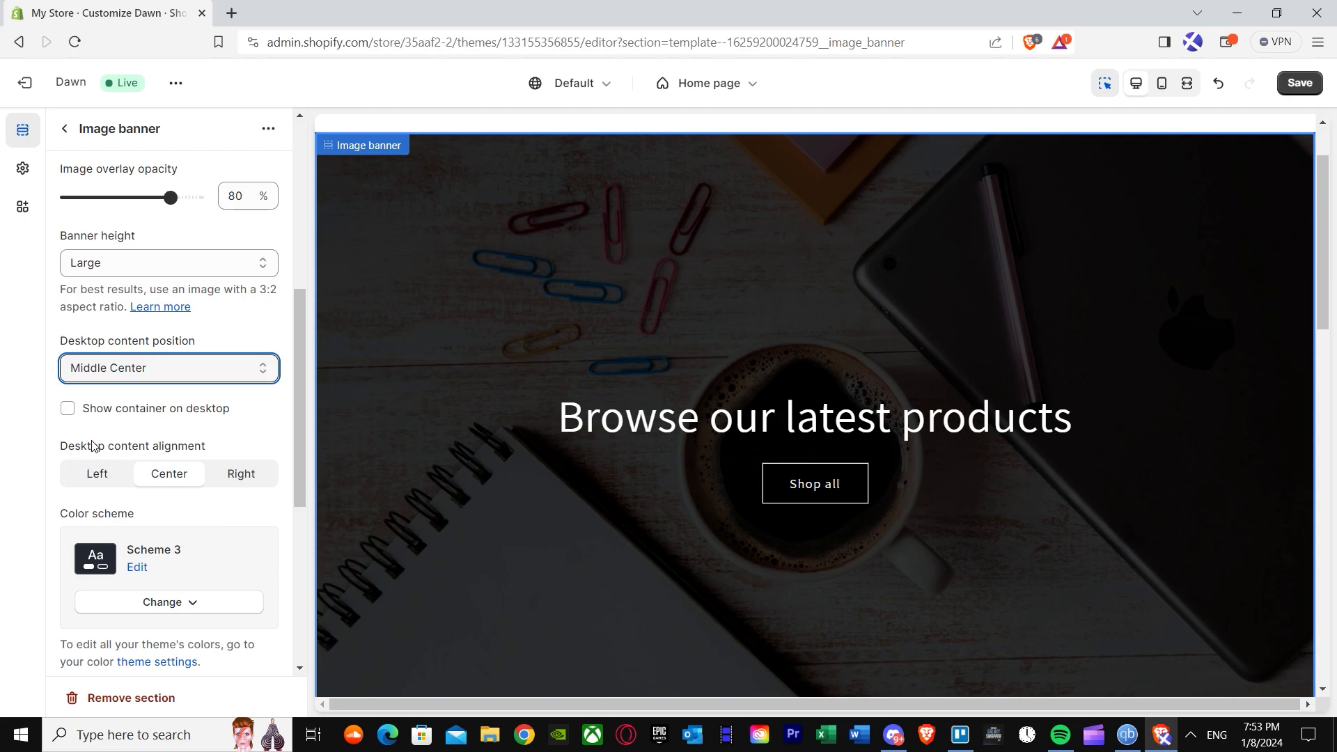
{"action": "left_click", "coordinate": [241, 476]}
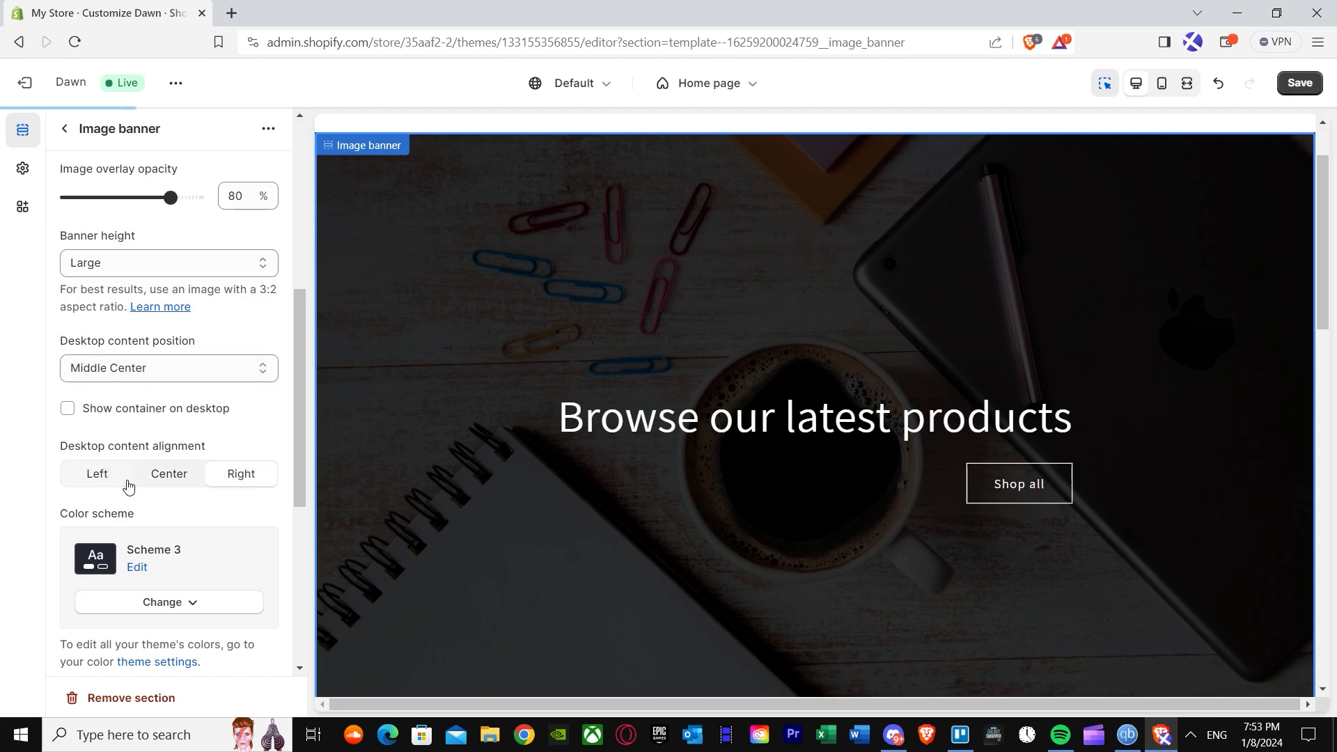
{"action": "left_click", "coordinate": [106, 479]}
{"action": "left_click", "coordinate": [168, 475]}
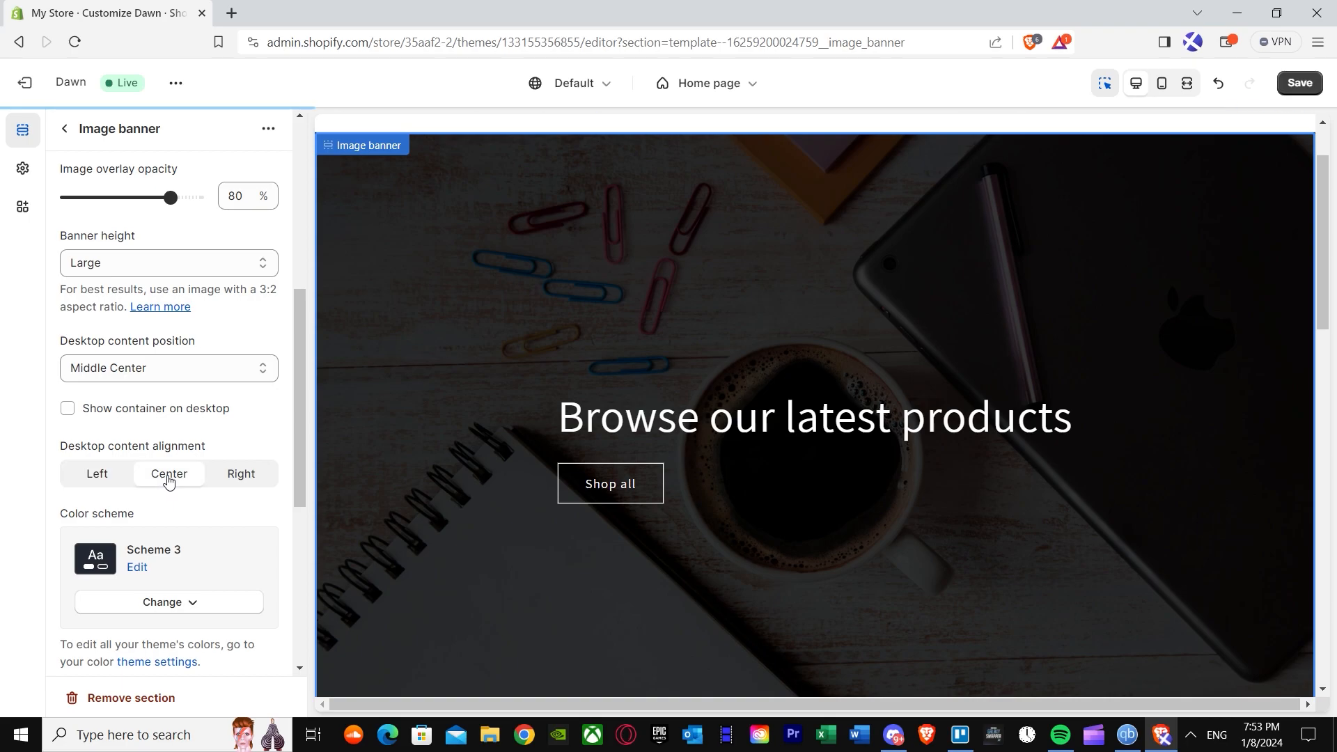
Try Scheme 1 and Scheme 3 as the banner's color scheme, and set it to Scheme 4.
{"action": "scroll", "coordinate": [206, 397], "scroll_direction": "down", "scroll_amount": 2}
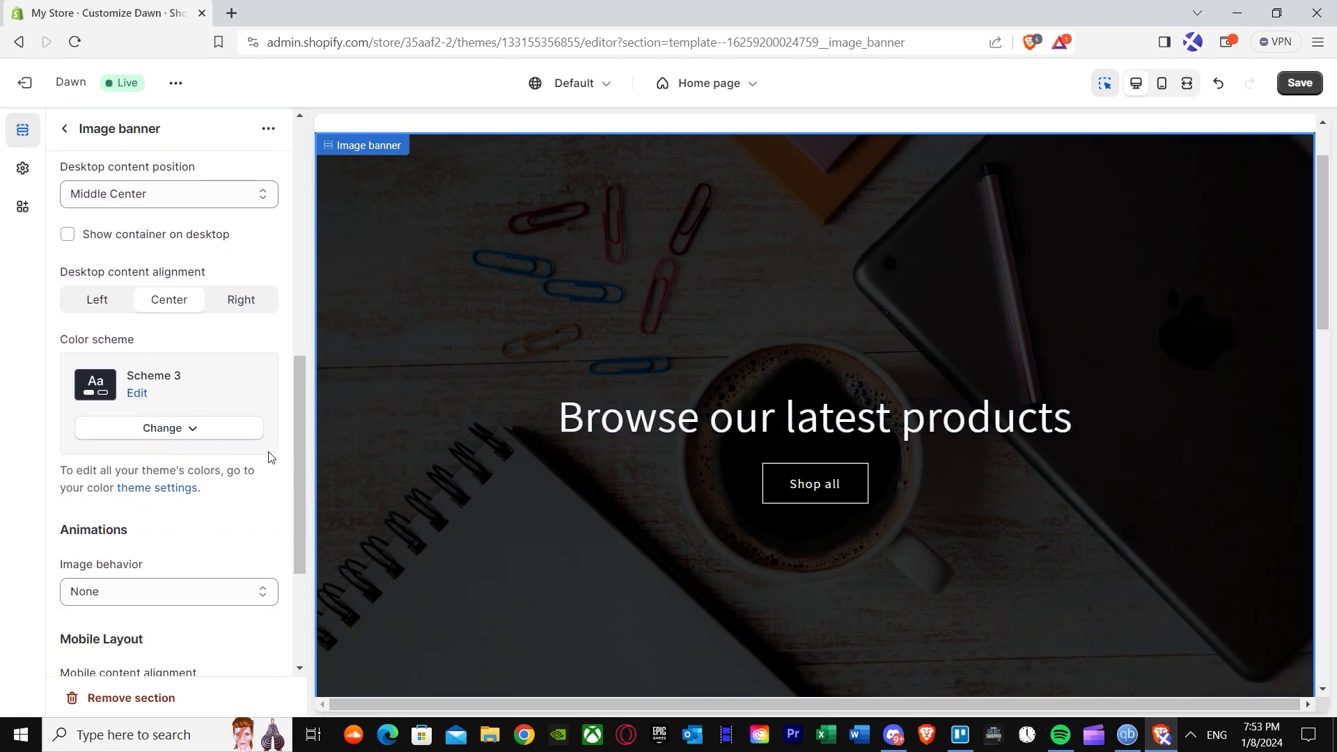
{"action": "scroll", "coordinate": [167, 424], "scroll_direction": "down", "scroll_amount": 1}
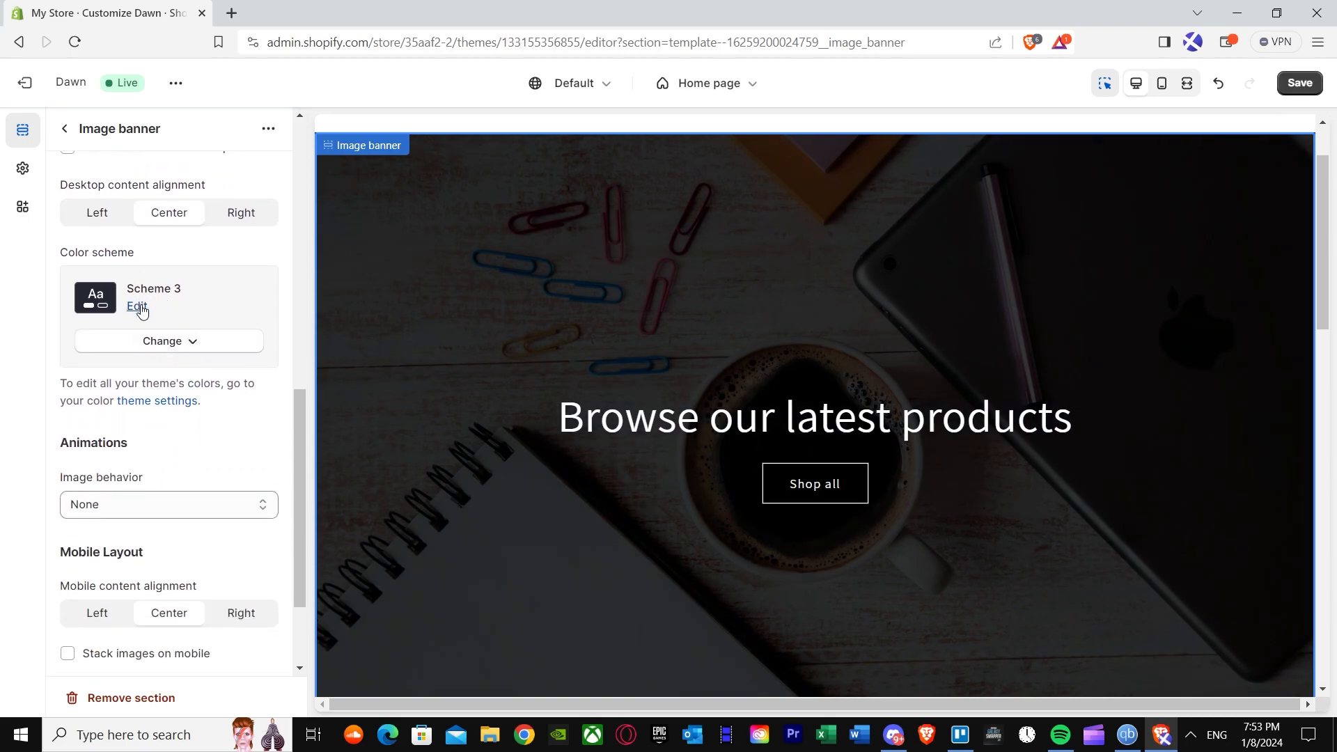
{"action": "left_click", "coordinate": [176, 344]}
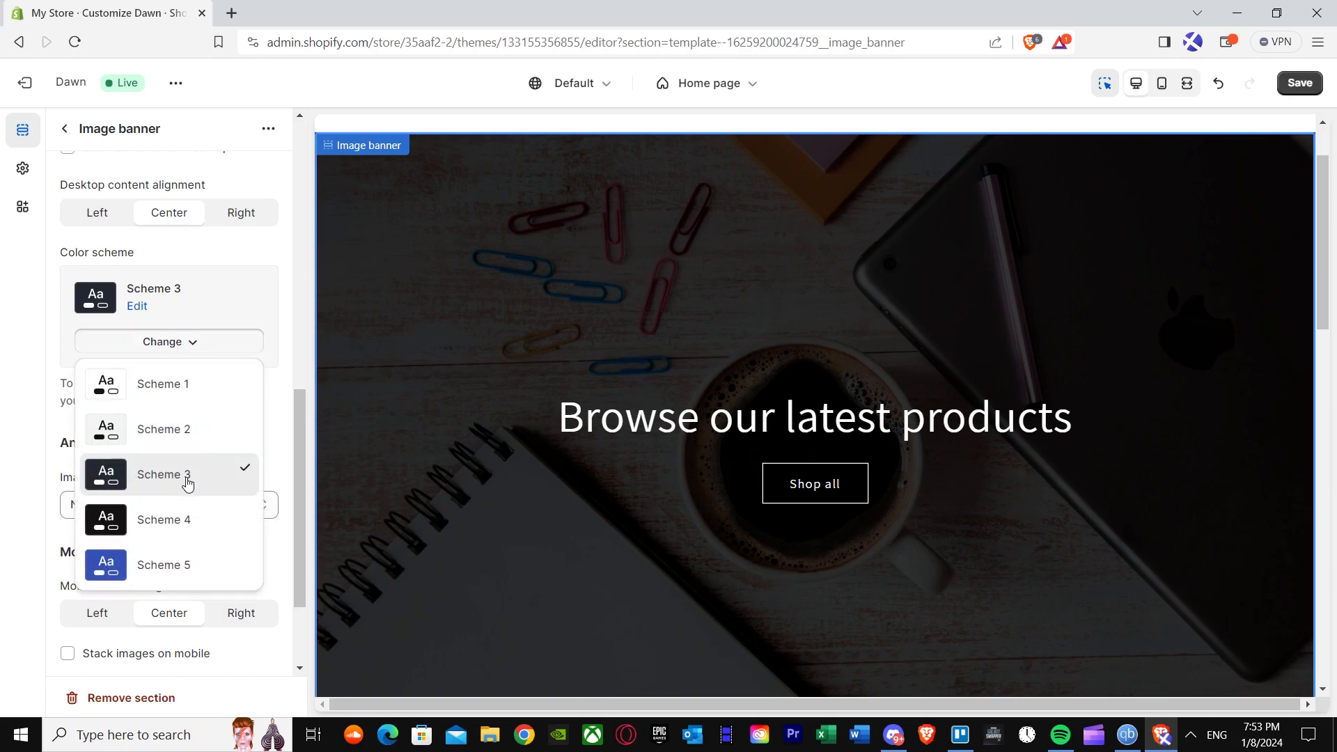
{"action": "left_click", "coordinate": [174, 383]}
{"action": "left_click", "coordinate": [173, 351]}
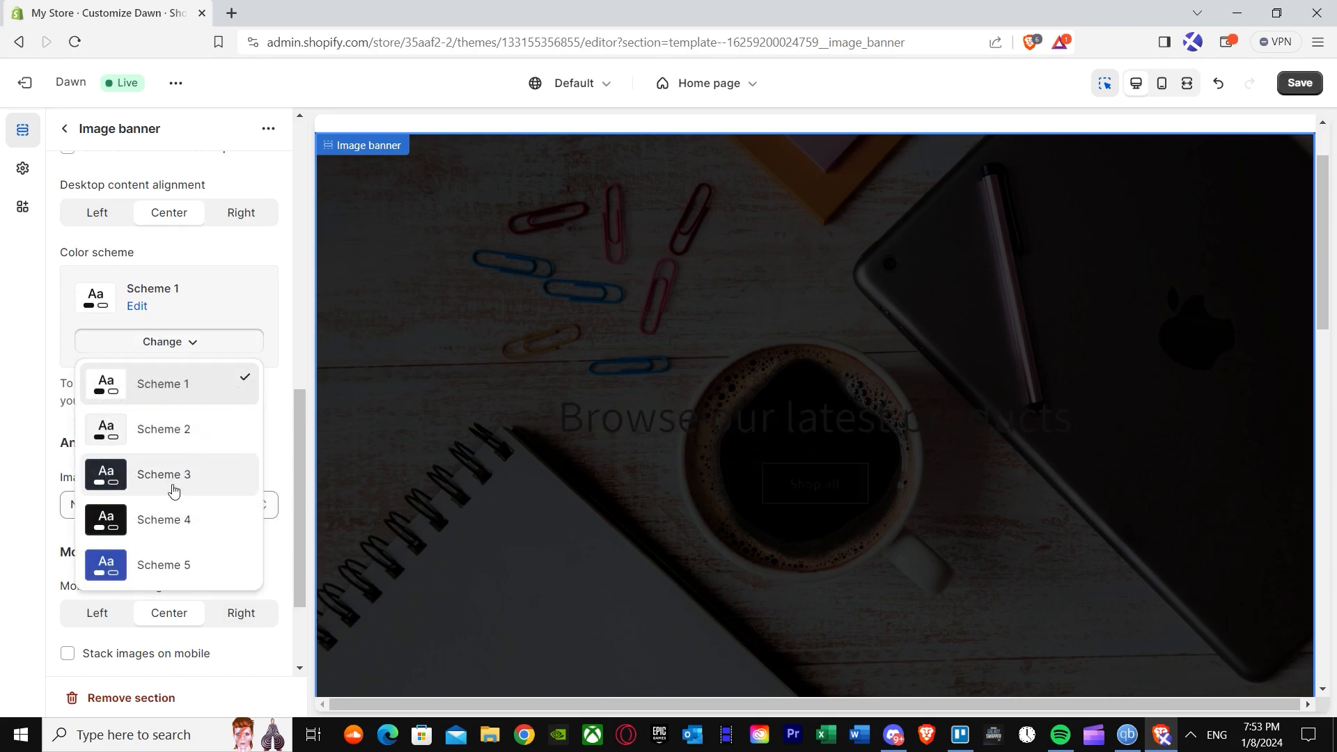
{"action": "left_click", "coordinate": [178, 475]}
{"action": "left_click", "coordinate": [200, 352]}
{"action": "left_click", "coordinate": [154, 534]}
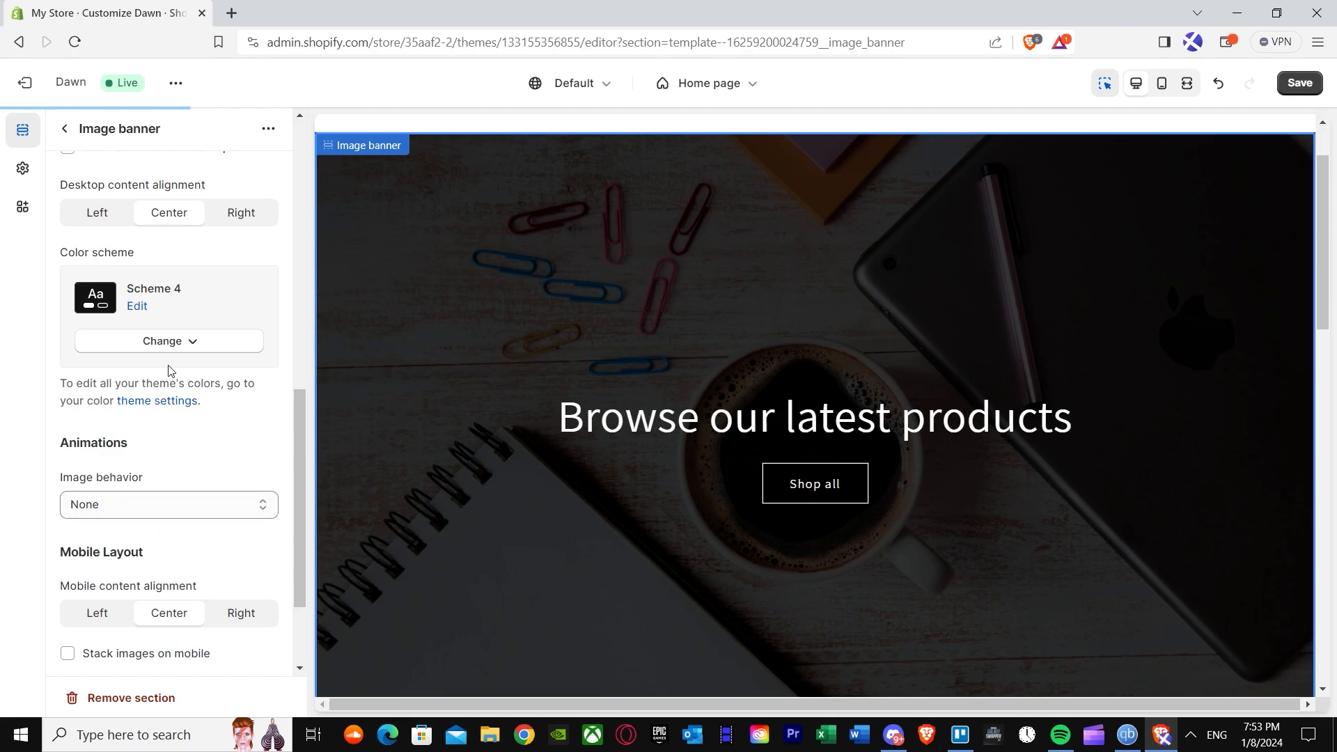
Review the banner's image behavior animation options and keep None selected.
{"action": "scroll", "coordinate": [160, 529], "scroll_direction": "down", "scroll_amount": 1}
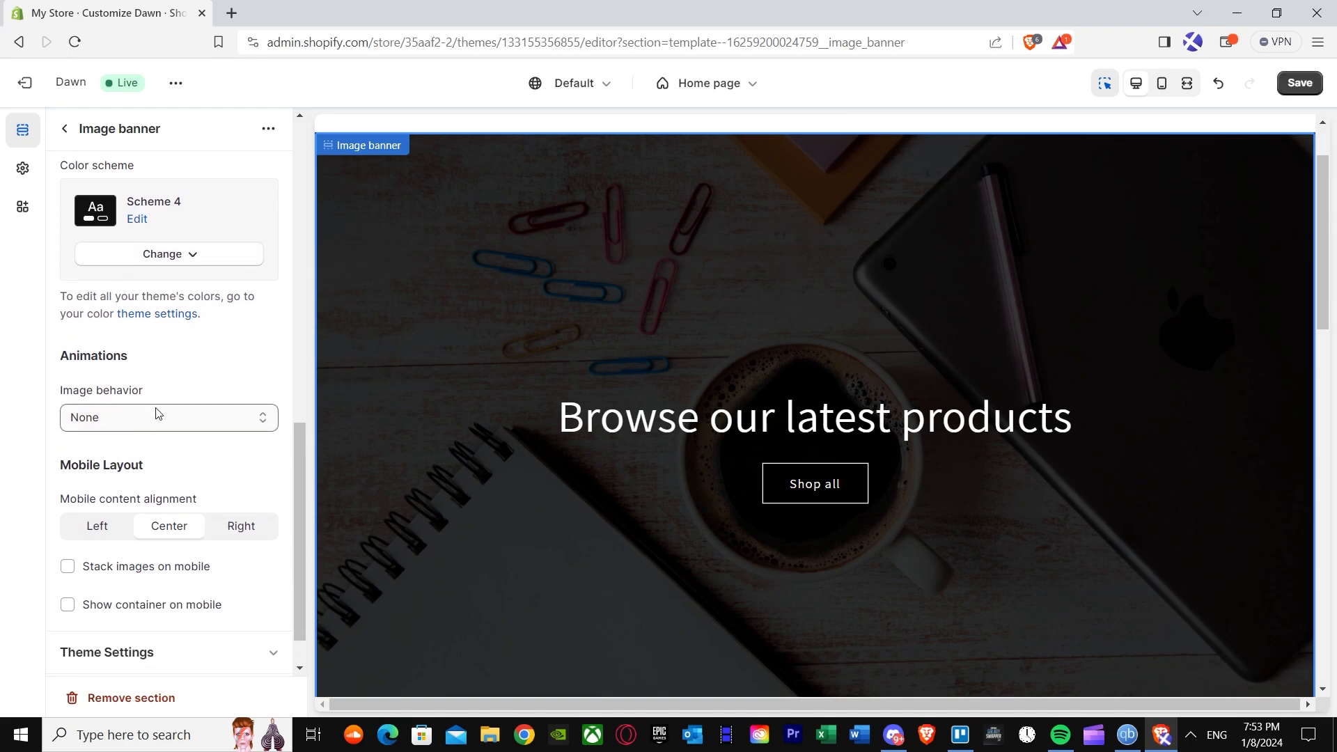
{"action": "left_click", "coordinate": [159, 417]}
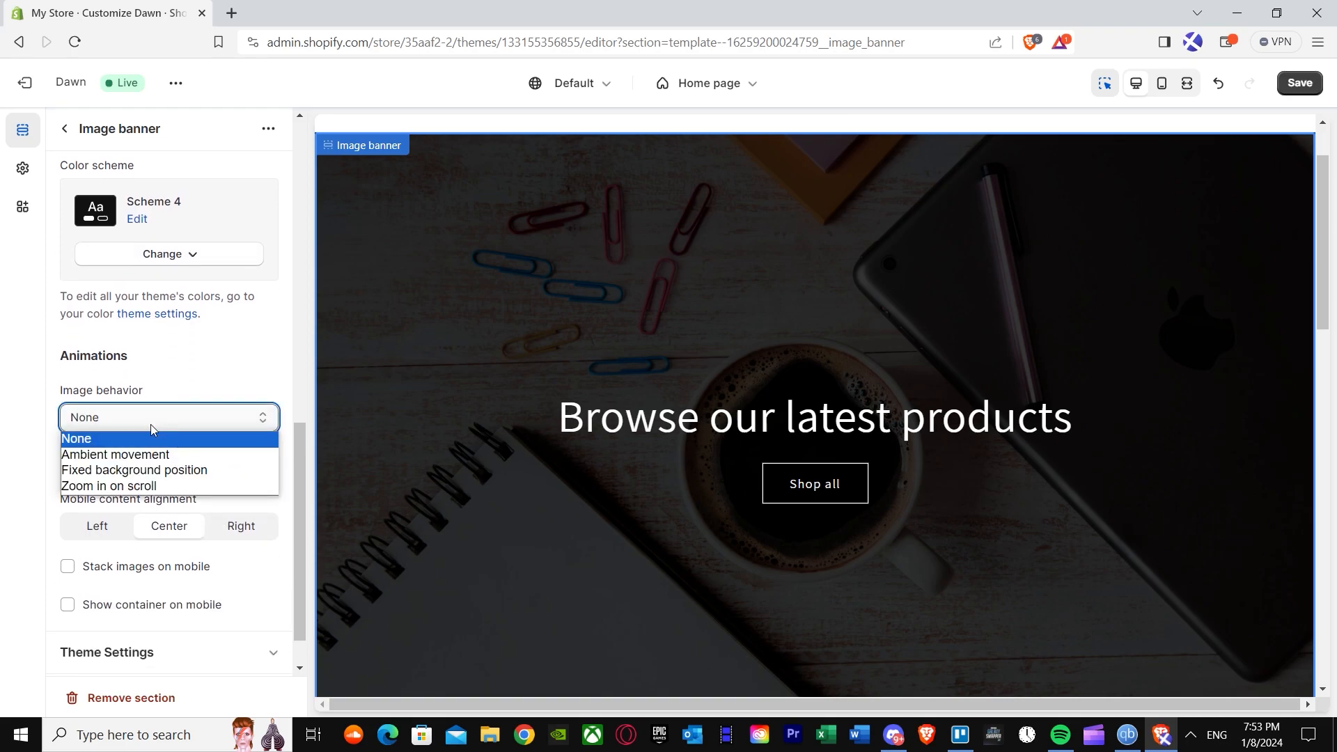
{"action": "left_click", "coordinate": [153, 435]}
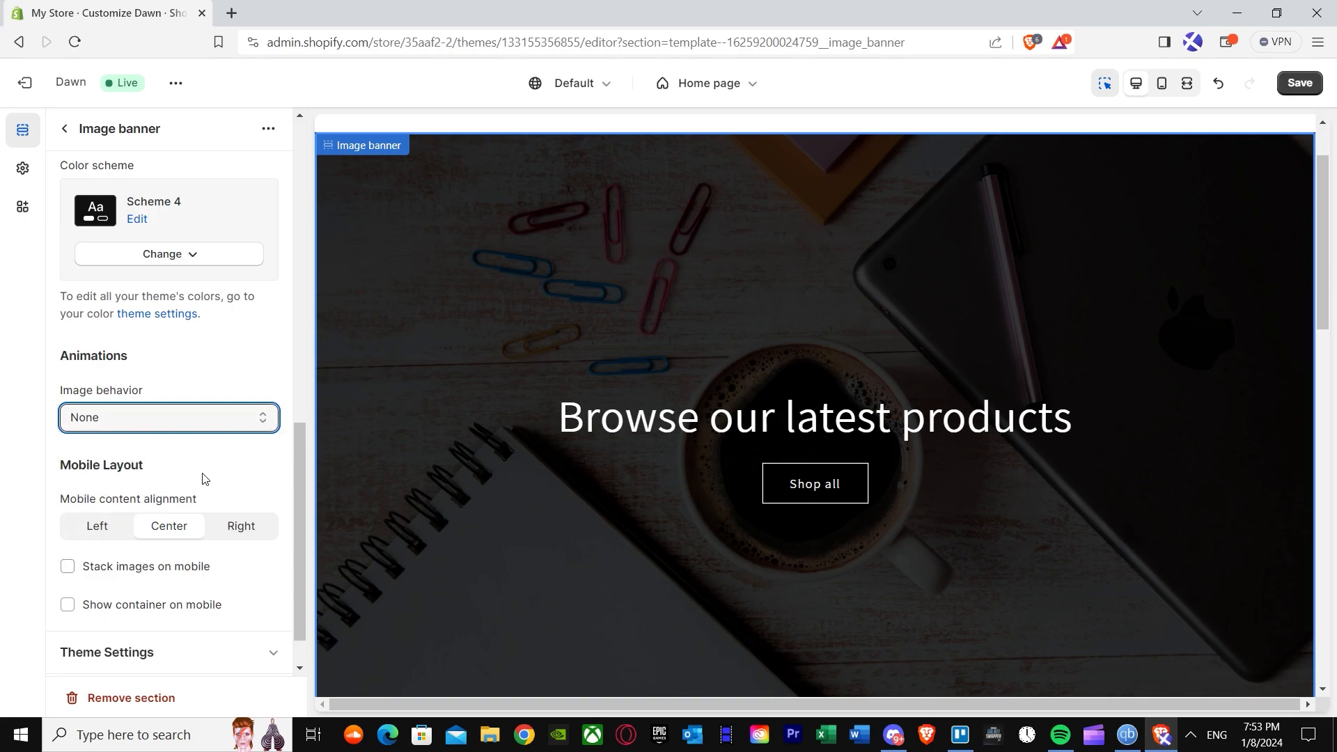
Preview the home page banner in the mobile layout and return to the desktop preview.
{"action": "scroll", "coordinate": [139, 484], "scroll_direction": "down", "scroll_amount": 1}
{"action": "left_click", "coordinate": [1161, 83]}
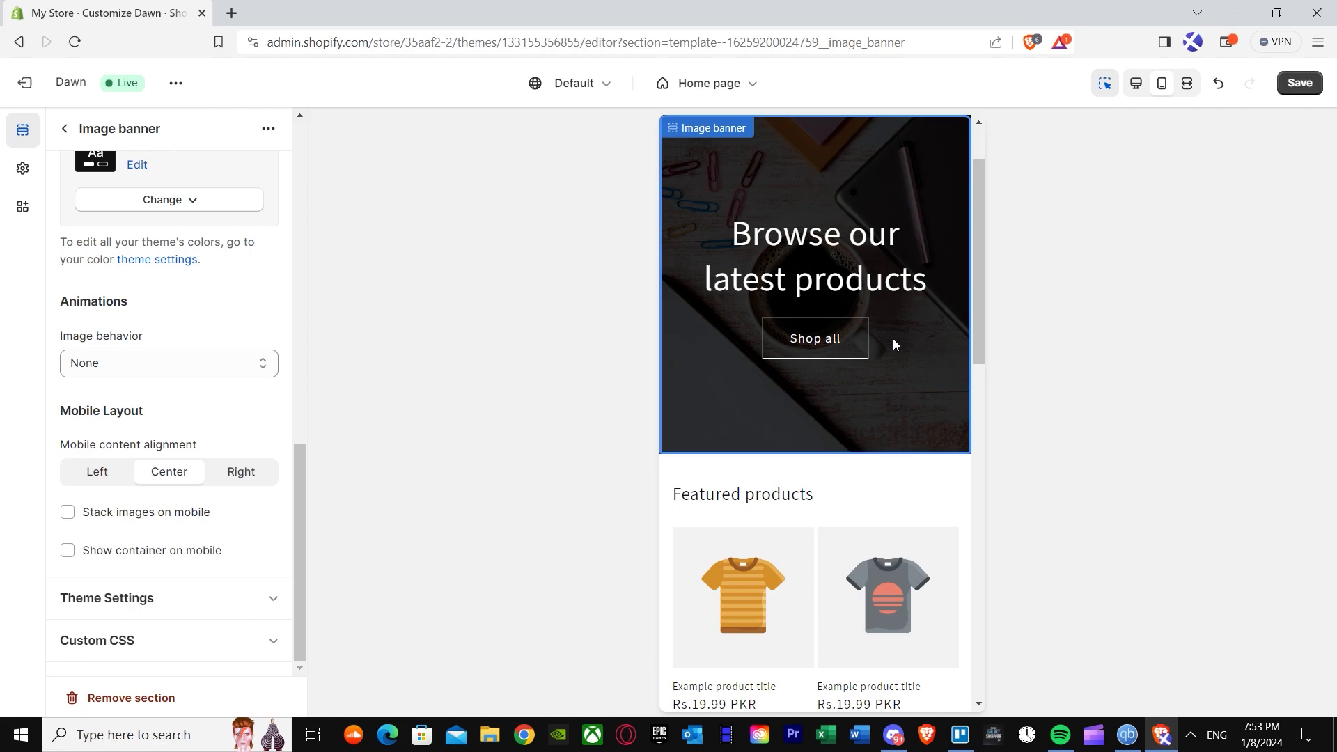
{"action": "scroll", "coordinate": [900, 337], "scroll_direction": "up", "scroll_amount": 1}
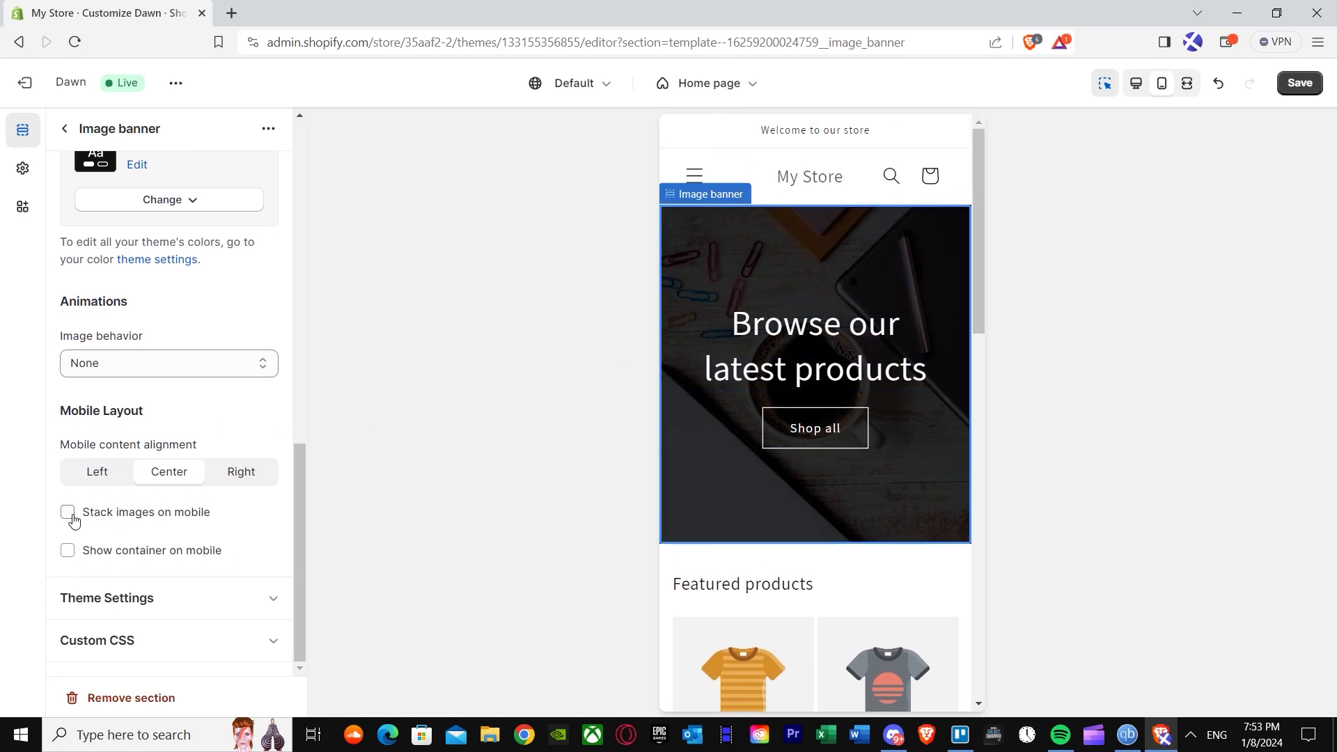
{"action": "left_click", "coordinate": [1135, 83]}
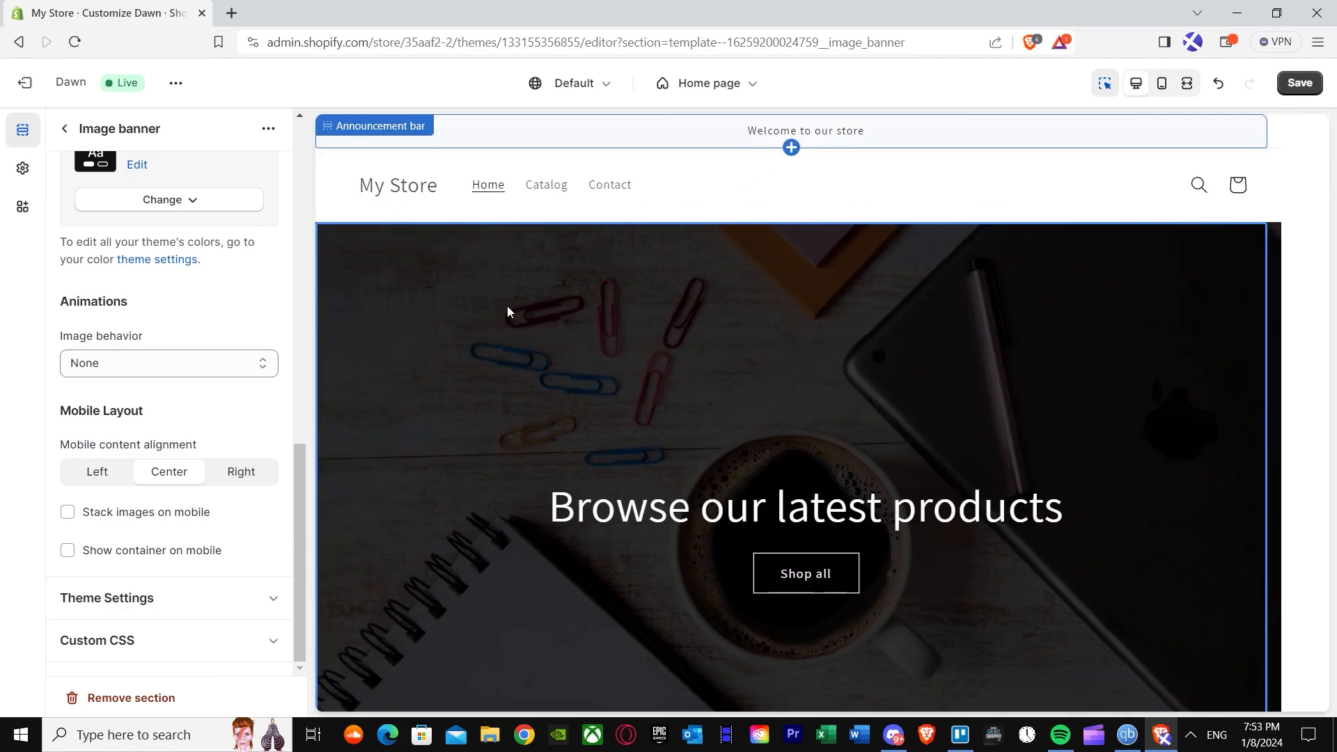
Expand the banner's Theme Settings and Custom CSS sections to examine their options.
{"action": "left_click", "coordinate": [114, 613]}
{"action": "left_click", "coordinate": [142, 637]}
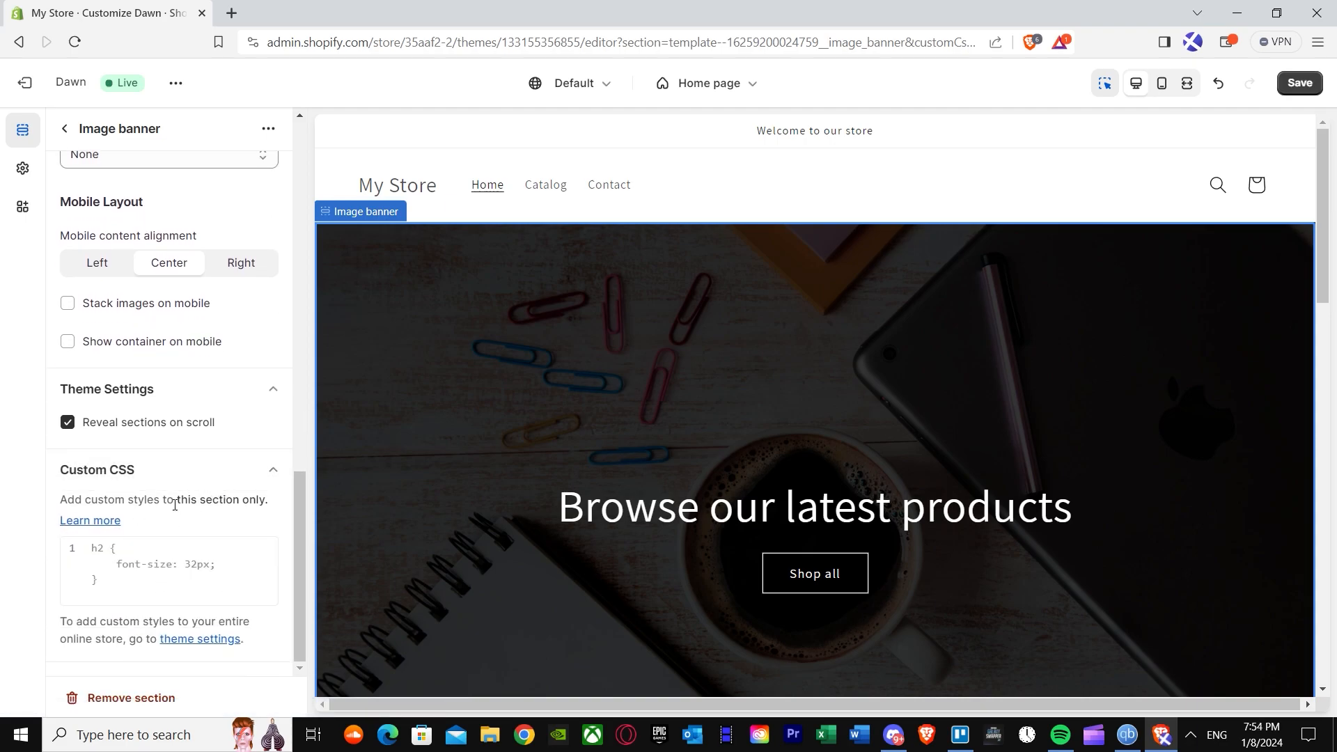
{"action": "scroll", "coordinate": [185, 487], "scroll_direction": "up", "scroll_amount": 7}
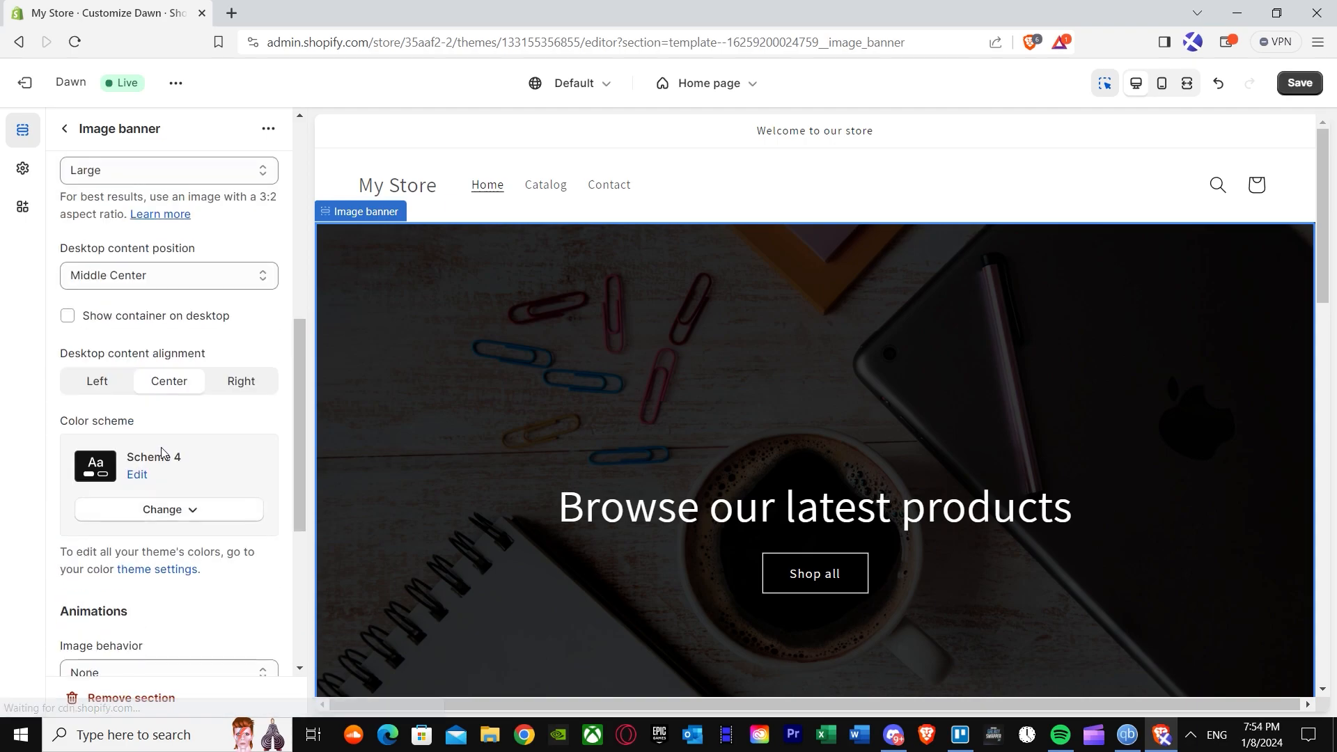
View the file details of the banner's first image for editing and cancel without making changes.
{"action": "scroll", "coordinate": [162, 453], "scroll_direction": "up", "scroll_amount": 7}
{"action": "left_click", "coordinate": [233, 313]}
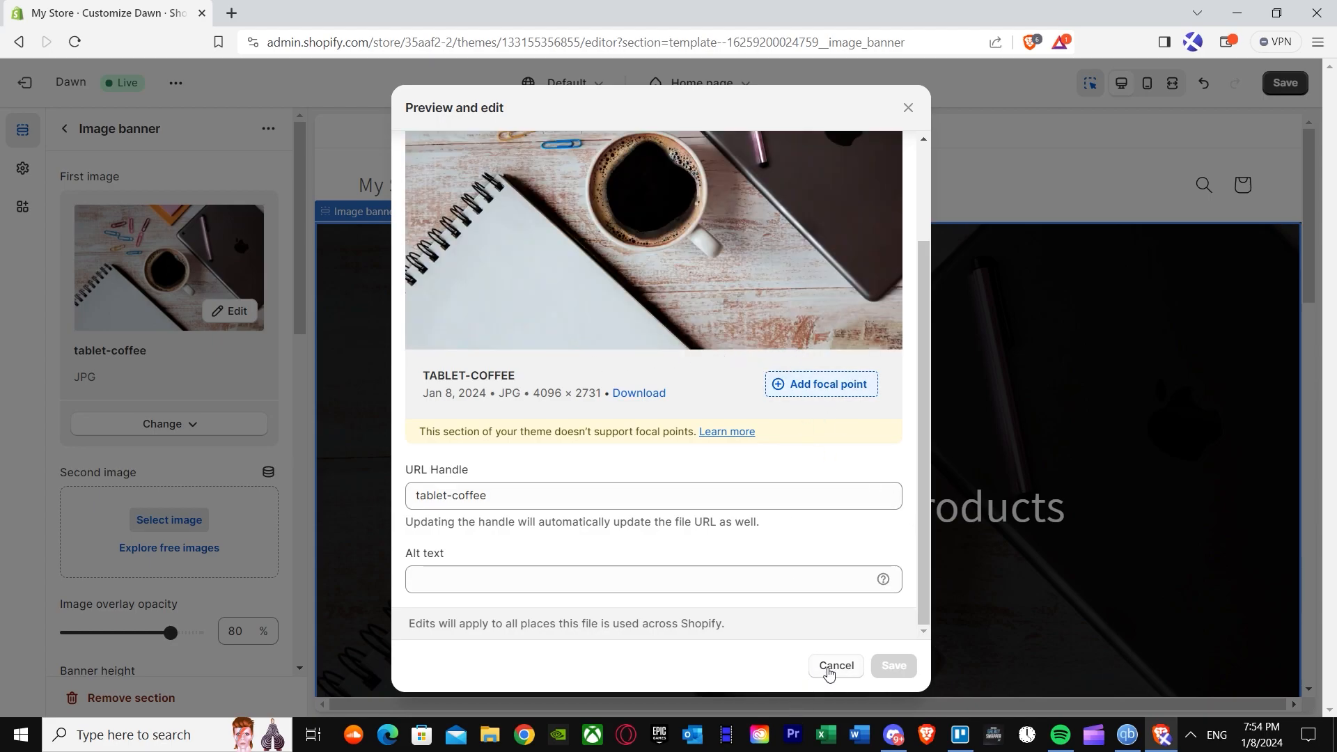
{"action": "left_click", "coordinate": [835, 666]}
Connect the banner's first image to the brand's Square logo as its dynamic source.
{"action": "left_click", "coordinate": [188, 432]}
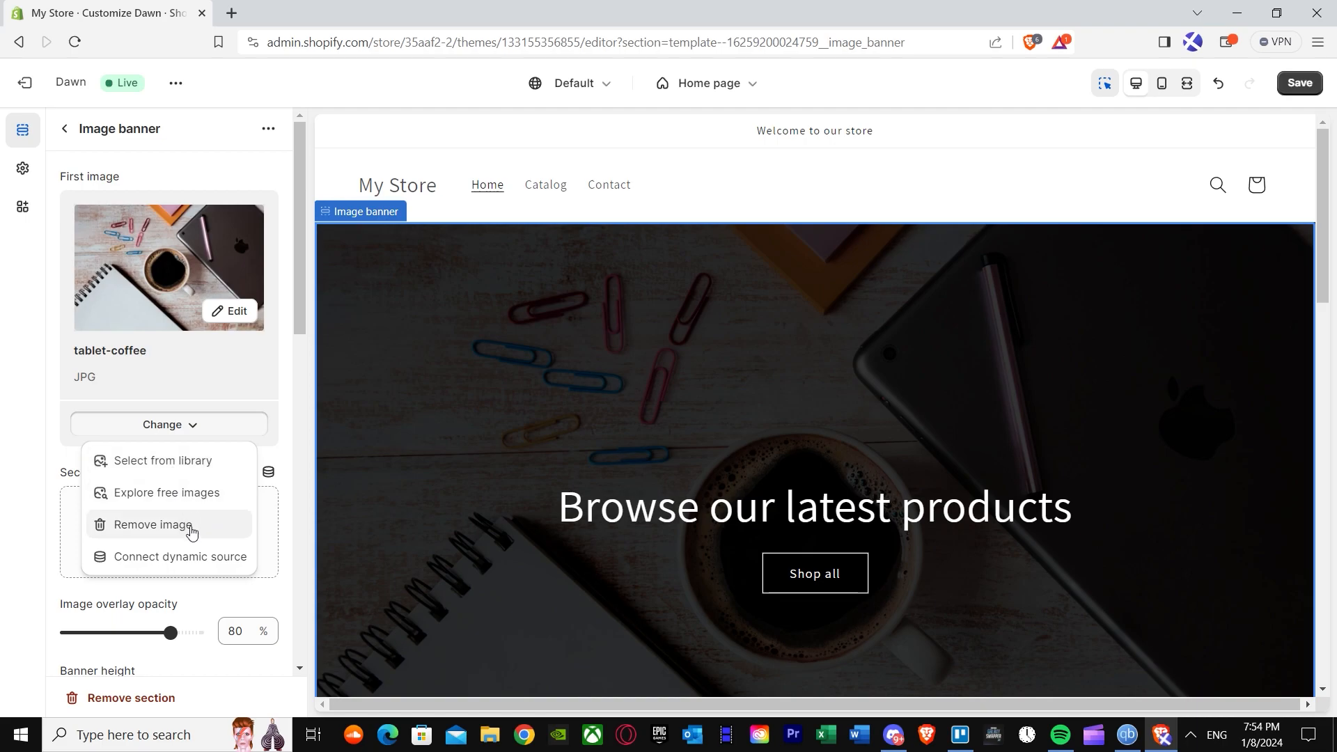
{"action": "left_click", "coordinate": [197, 557]}
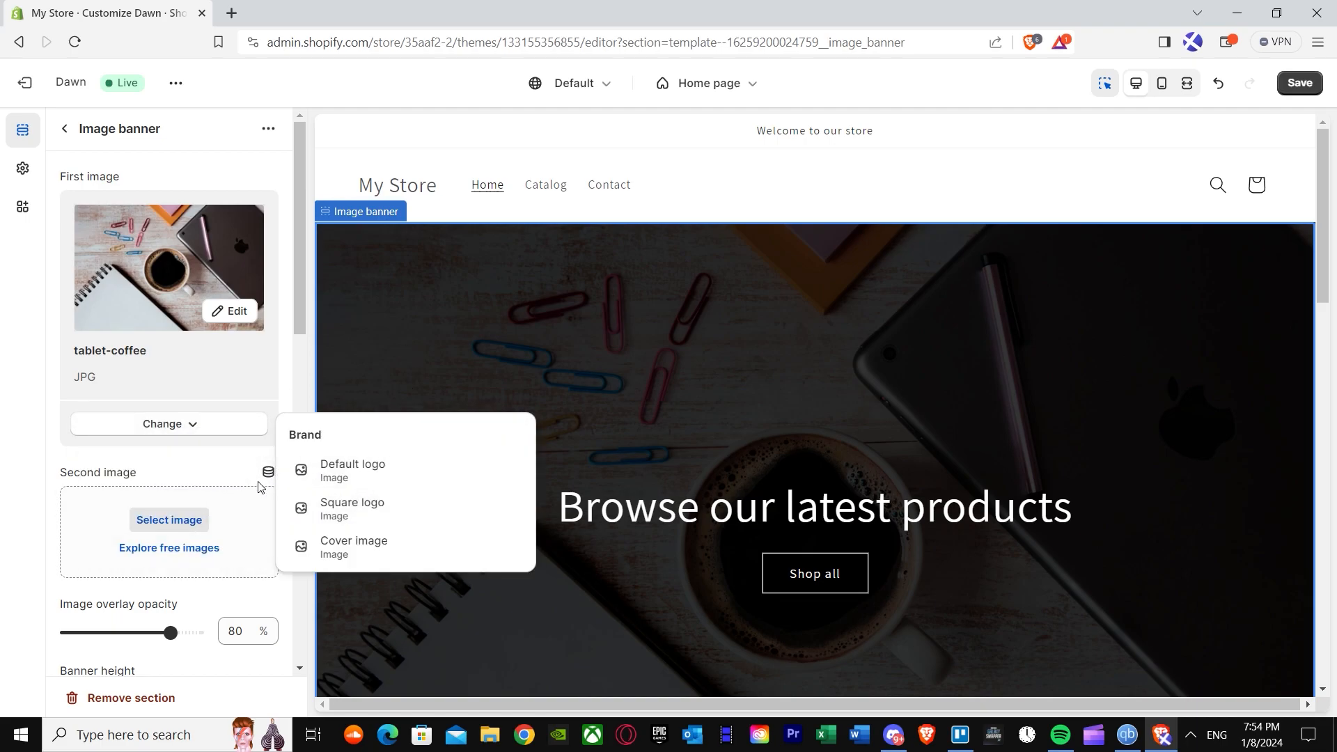
{"action": "left_click", "coordinate": [348, 506]}
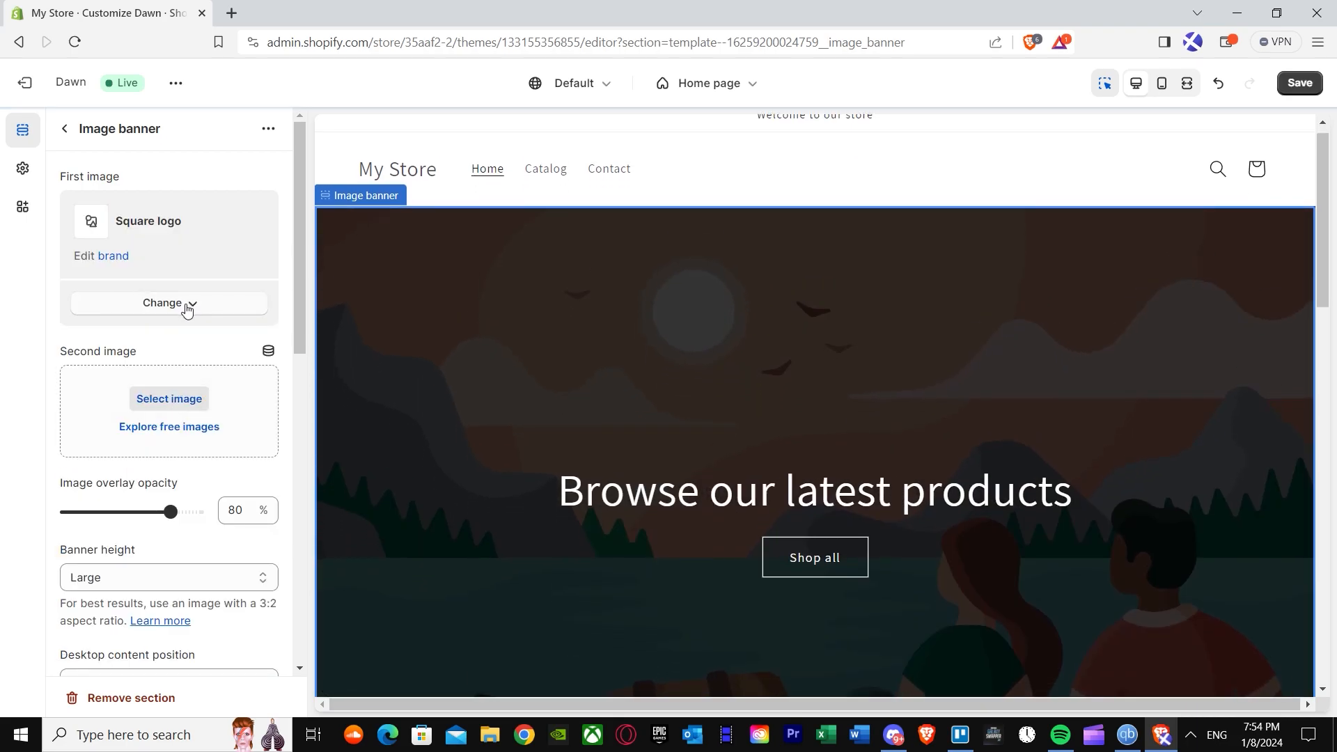
Look at the brand settings linked from the first image's Square logo source and return to the theme editor.
{"action": "left_click", "coordinate": [167, 303]}
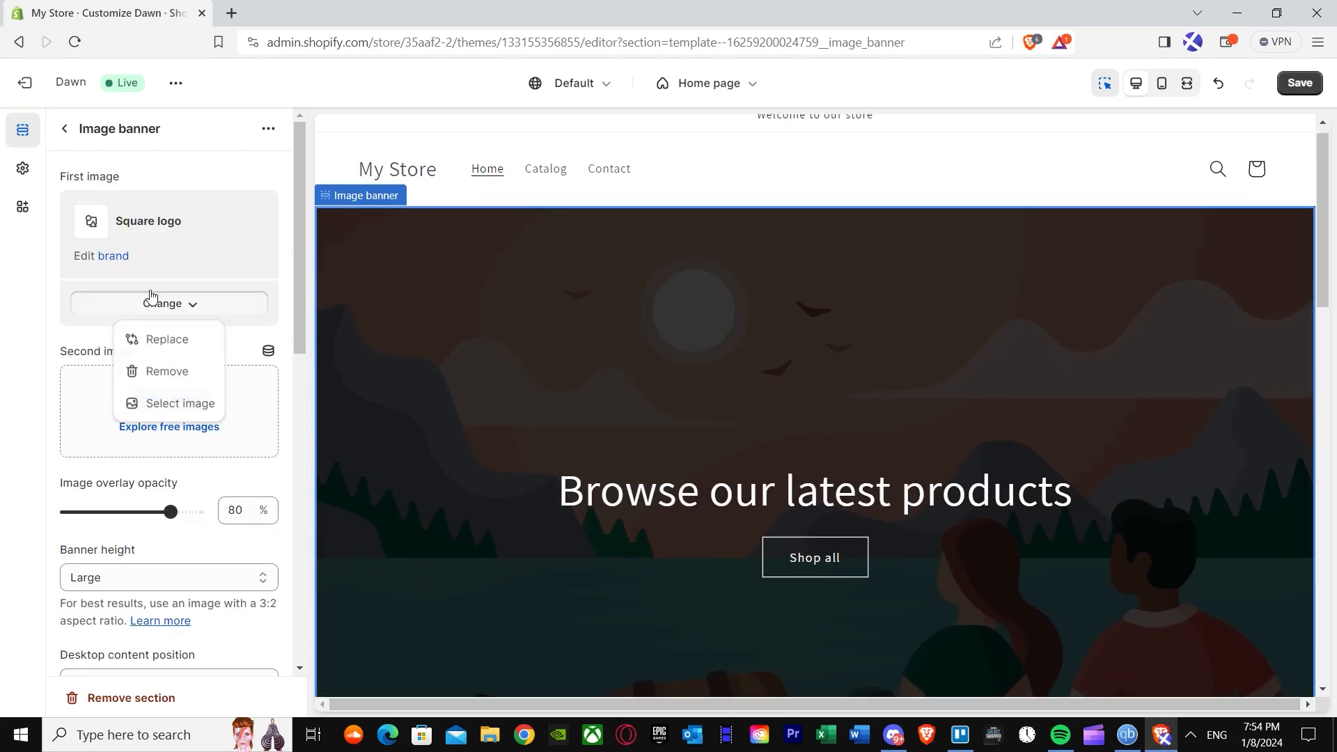
{"action": "left_click", "coordinate": [113, 256]}
{"action": "left_click", "coordinate": [410, 12]}
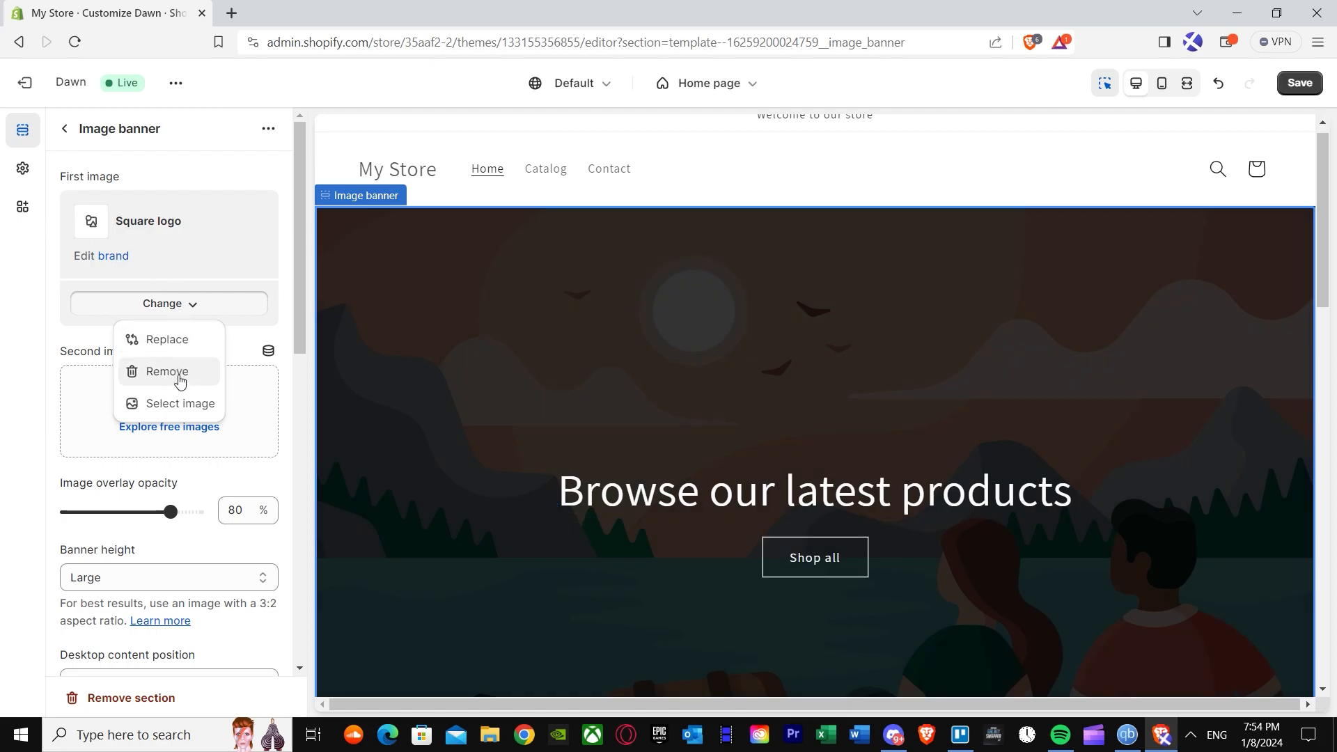
Switch the first image from the Square logo source to a selectable image, and dismiss the image library without picking a file.
{"action": "left_click", "coordinate": [174, 403]}
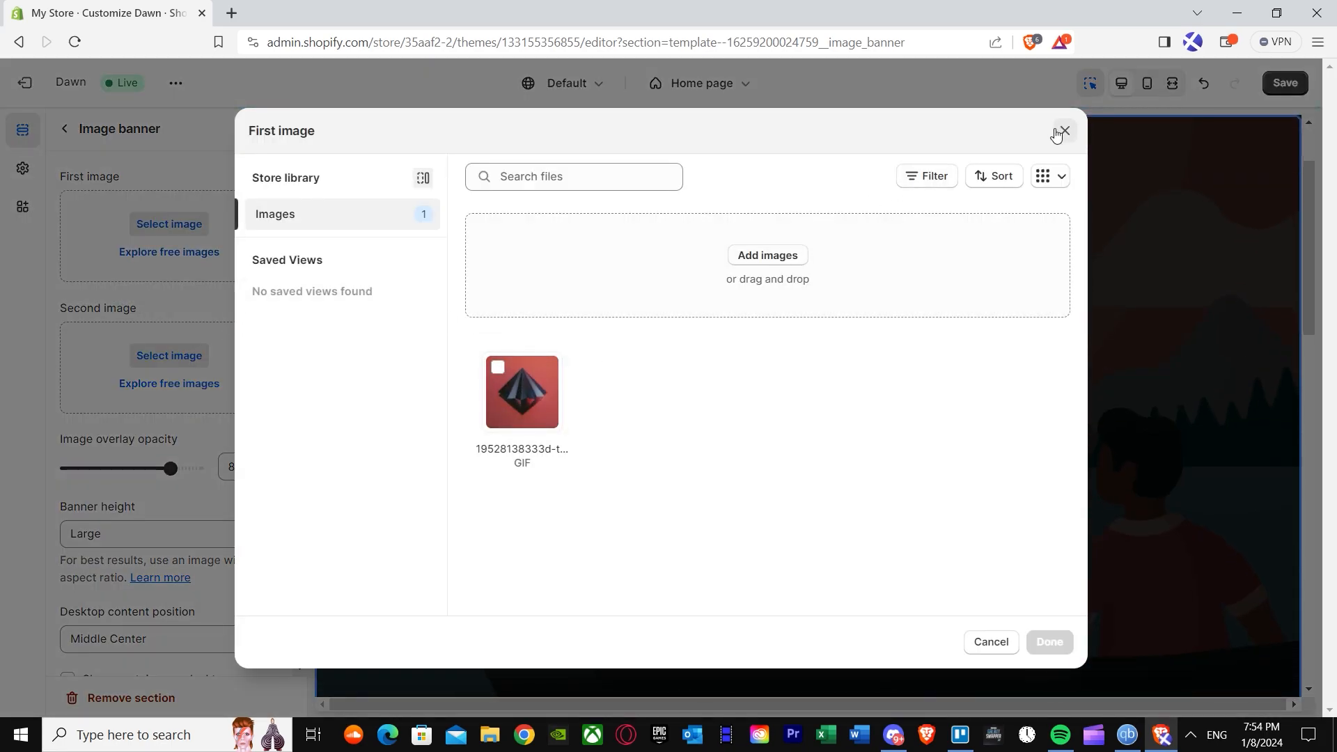
{"action": "left_click", "coordinate": [1064, 131]}
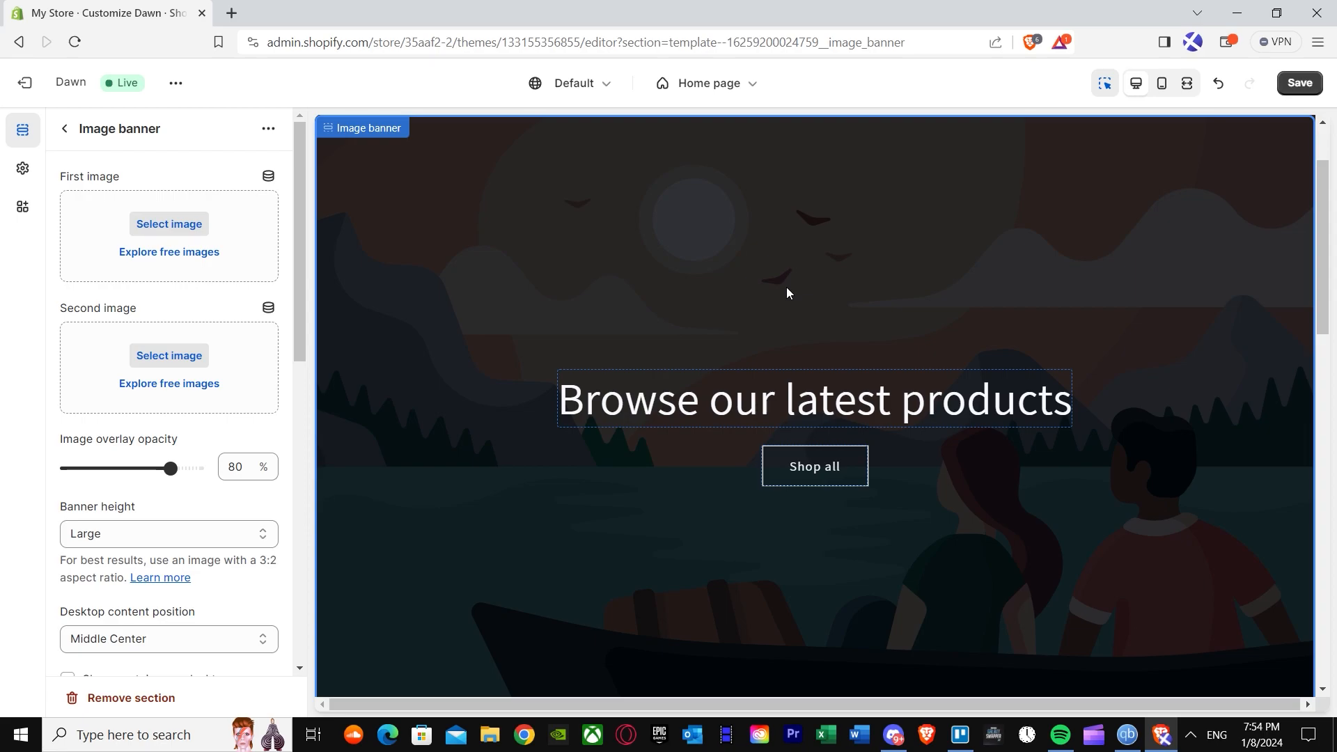